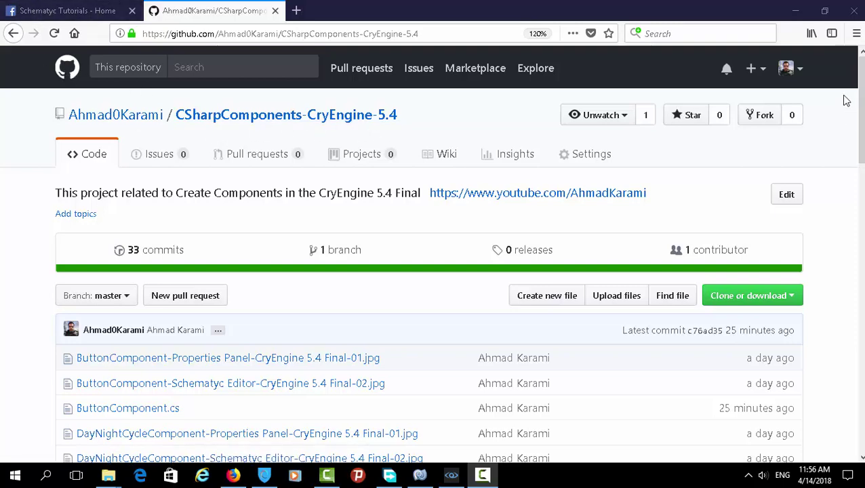
Scroll the CSharpComponents-CryEngine-5.4 repository page down to the README's list of components, then switch to MonoDevelop
drag(860, 125, 853, 204)
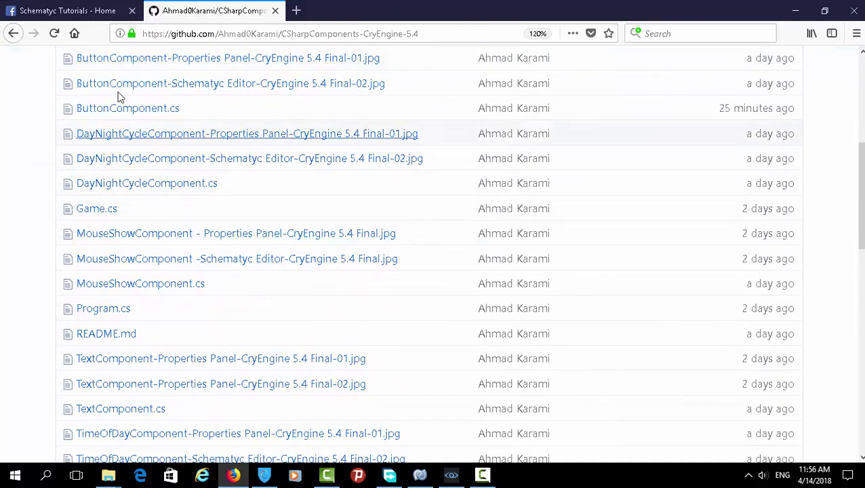
mouse_move(7, 224)
middle_down()
mouse_move(2, 309)
mouse_move(17, 205)
middle_up()
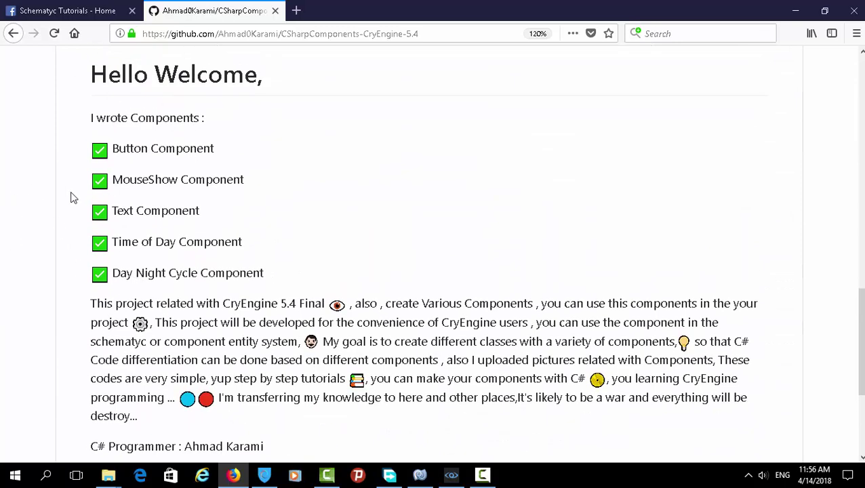
click(420, 474)
Review the ButtonAdvanced class at the top of ButtonAdvancedComponent.cs, then return to CRYENGINE Sandbox
drag(847, 403, 847, 139)
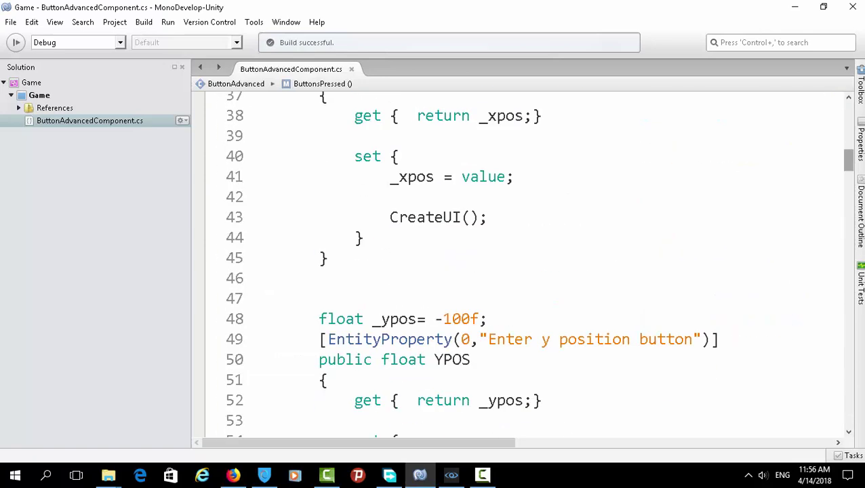
scroll(539, 238, down, 1)
double_click(446, 212)
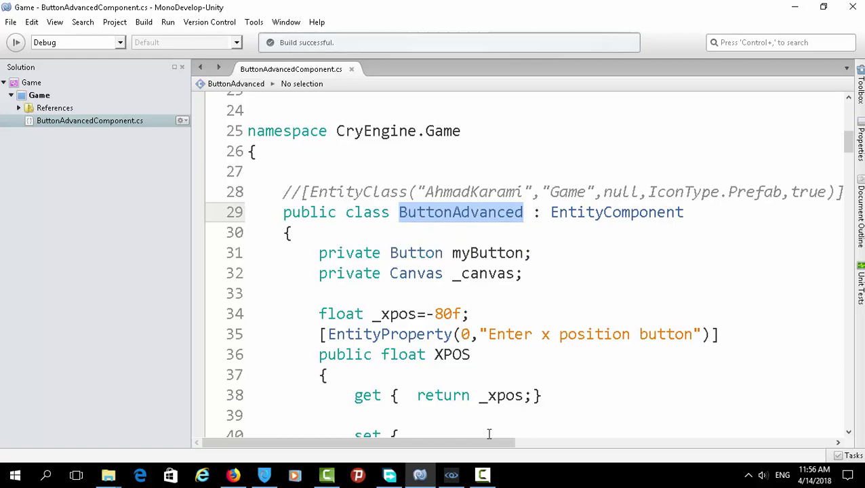
click(451, 476)
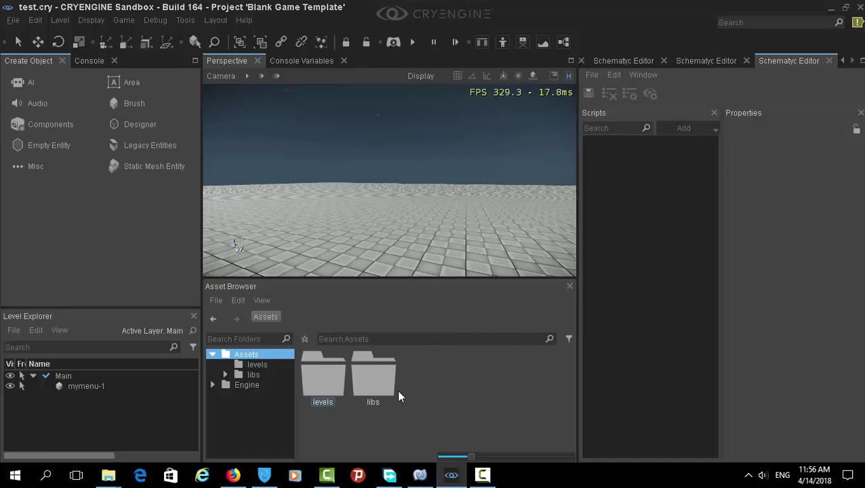
Create a Schematyc Entity asset named MainMenu, not based on another entity, and open it
right_click(434, 390)
mouse_move(497, 412)
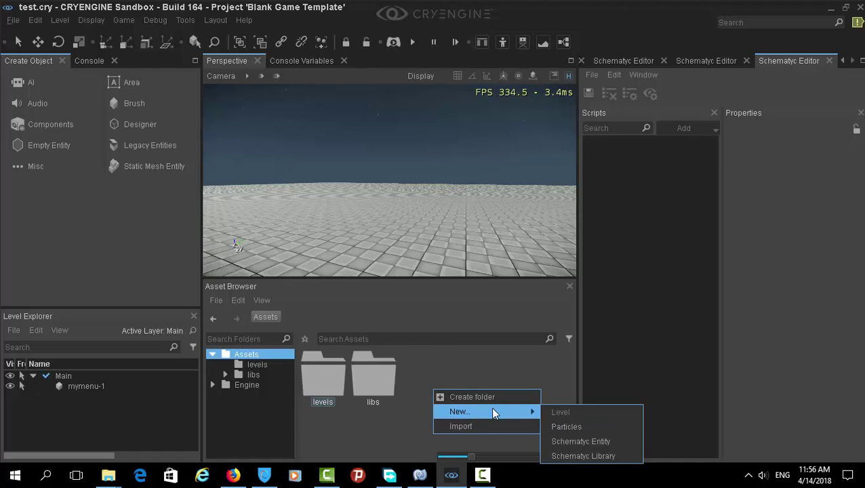
click(608, 443)
text(MainMenu)
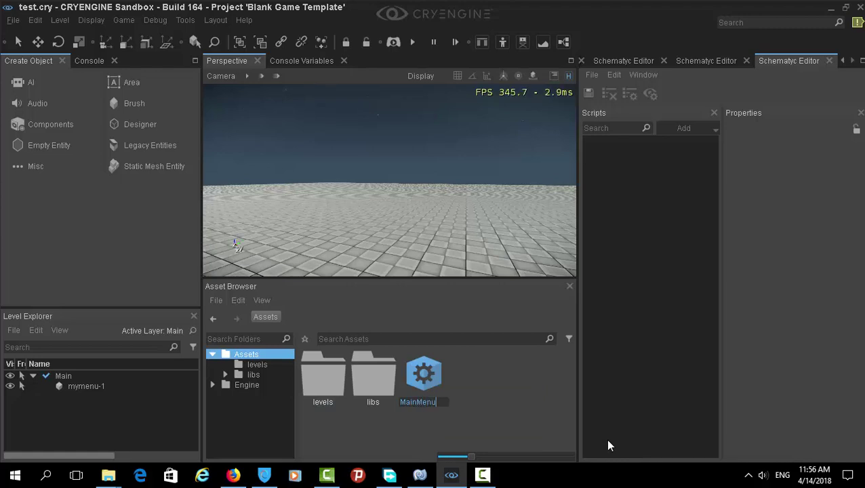
key(Return)
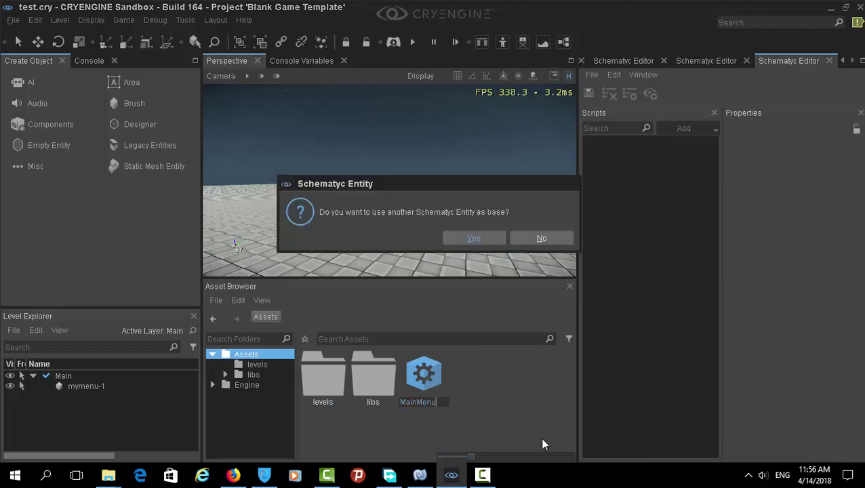
click(534, 240)
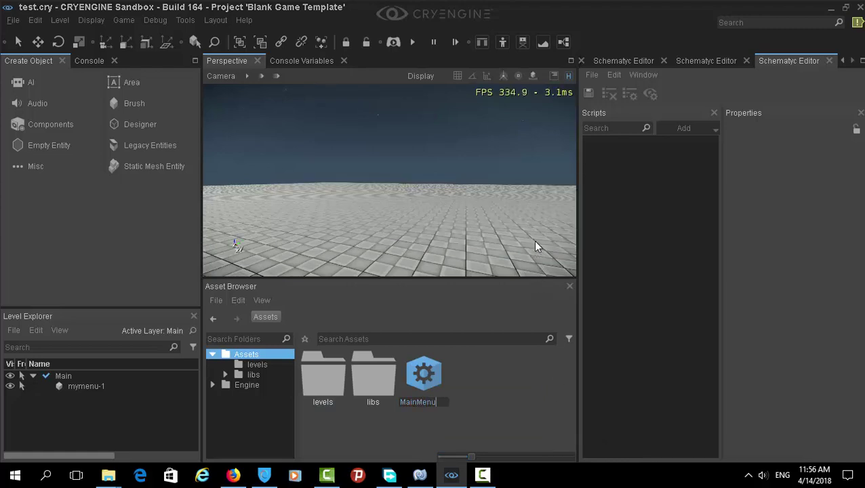
click(432, 379)
double_click(431, 379)
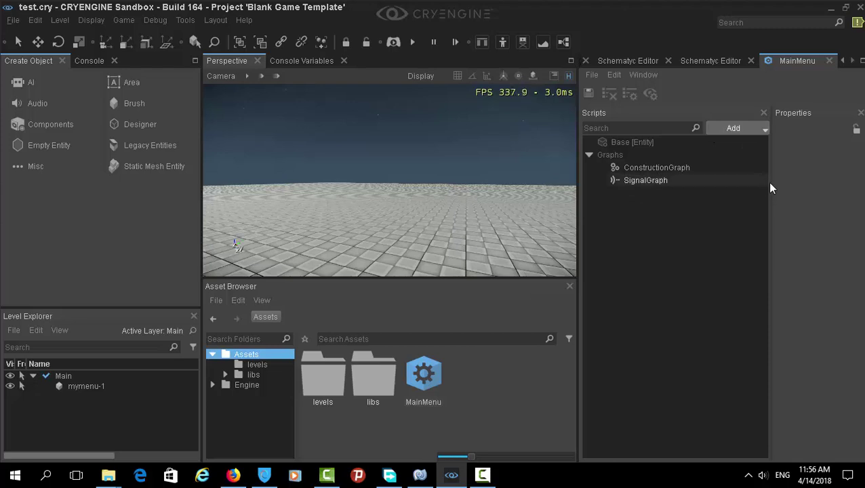
Add a ButtonAdvanced component named A01 to MainMenu, with Button_Name TOD
drag(769, 183, 722, 187)
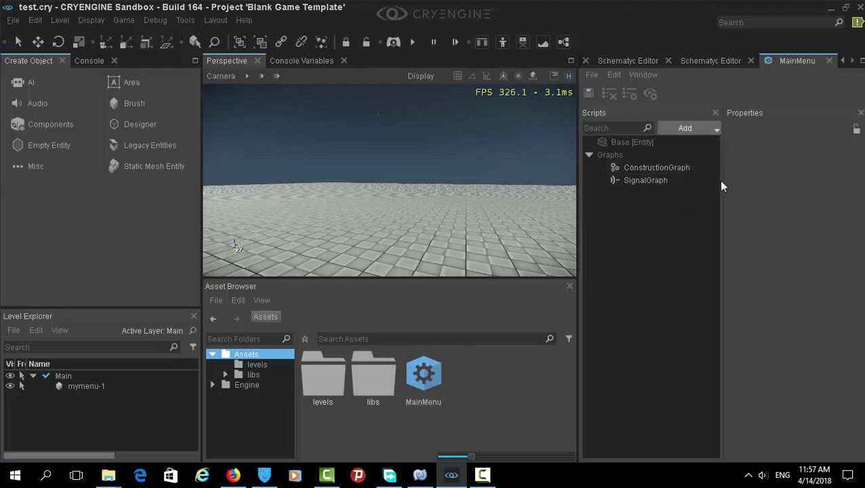
click(682, 133)
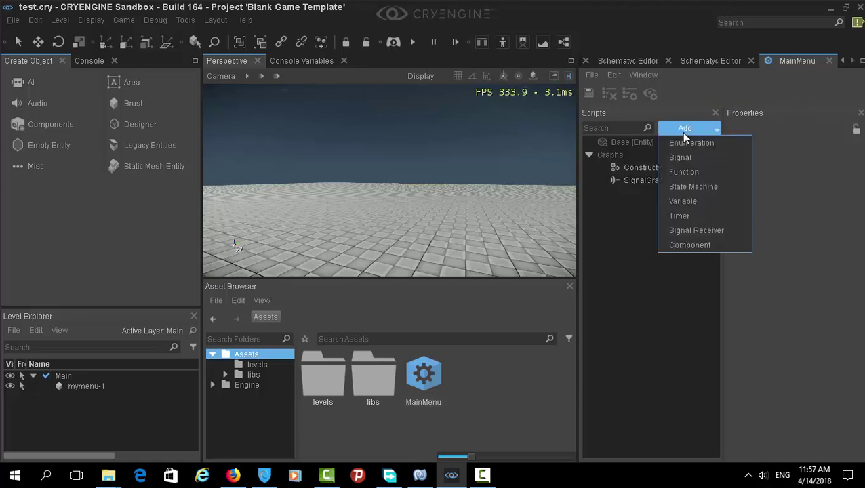
click(699, 244)
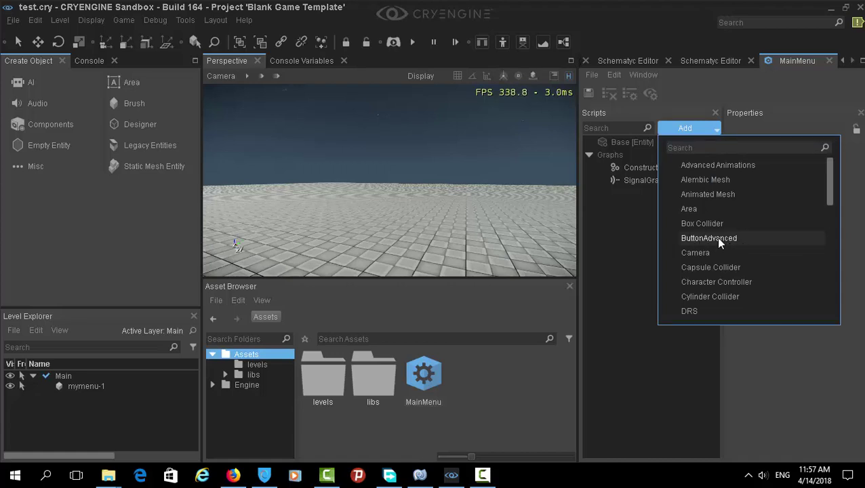
click(708, 238)
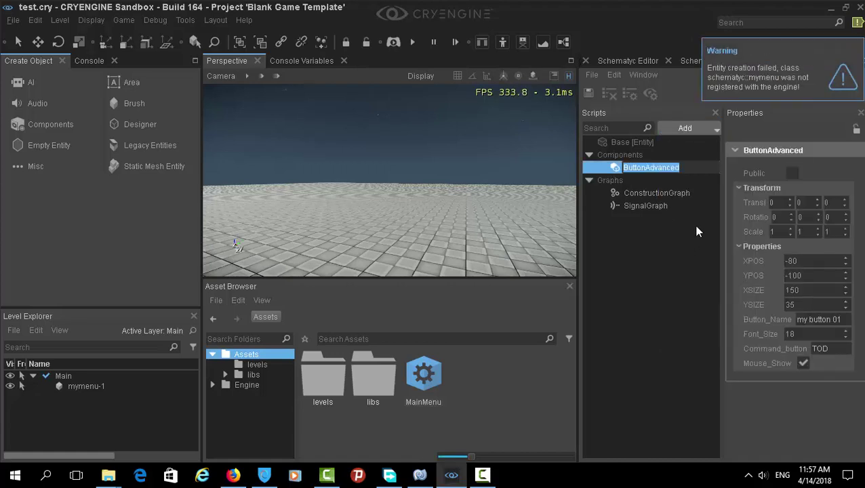
text(A01)
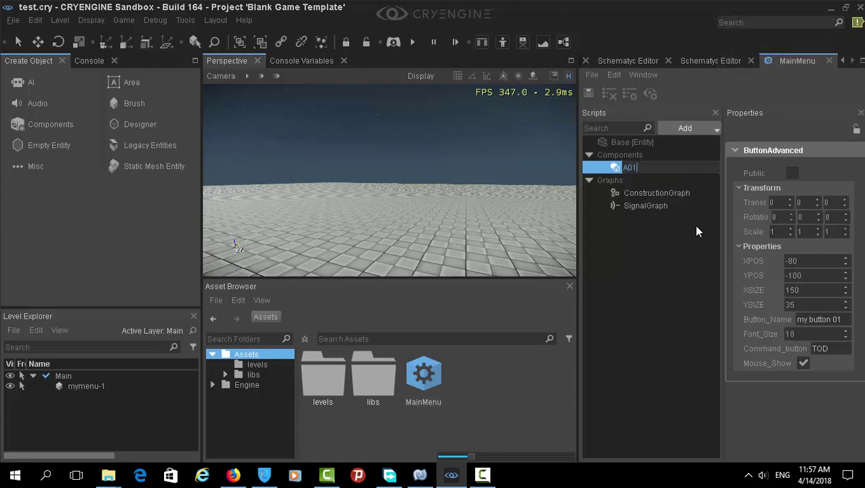
key(Return)
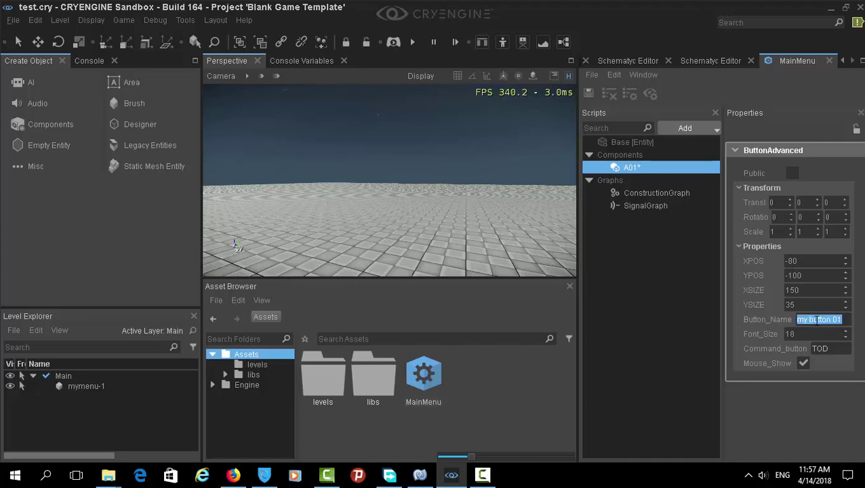
text(TOD)
key(Return)
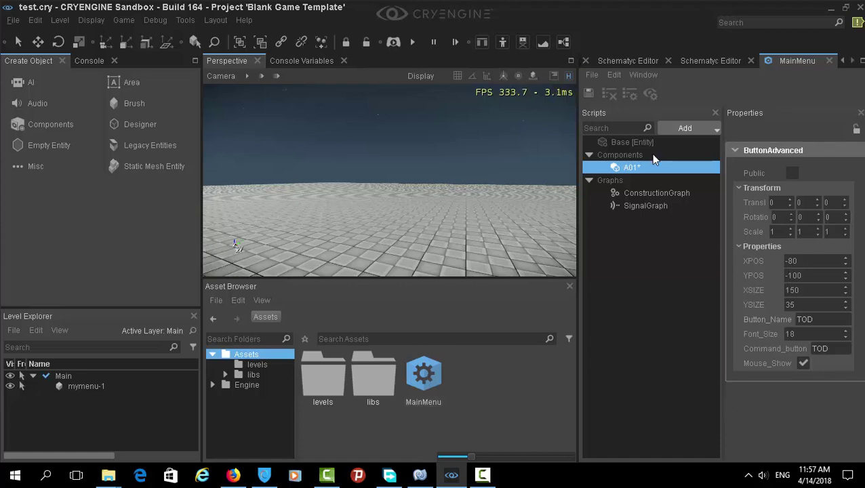
Add a second ButtonAdvanced component named VRC, with Button_Name TYU
click(709, 128)
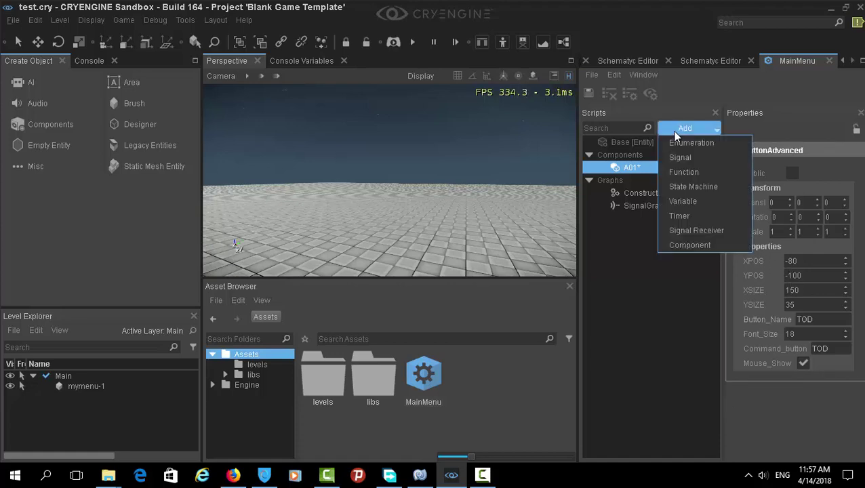
click(691, 246)
click(689, 238)
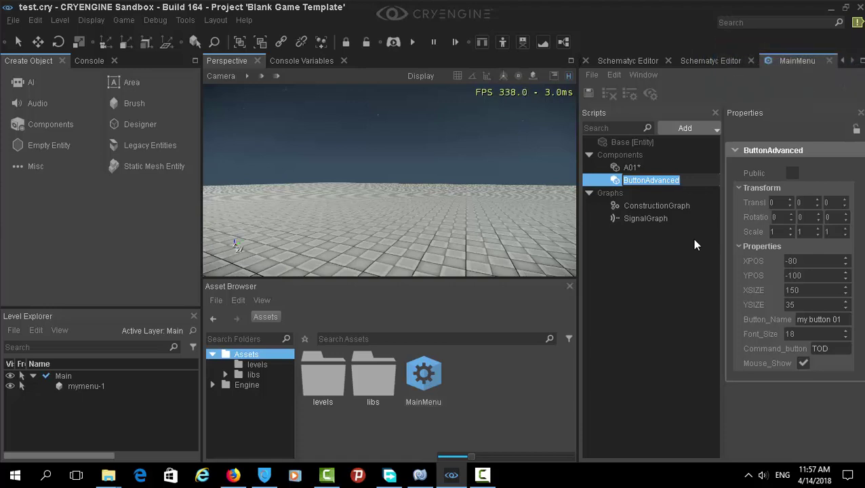
key(BackSpace)
text(VR)
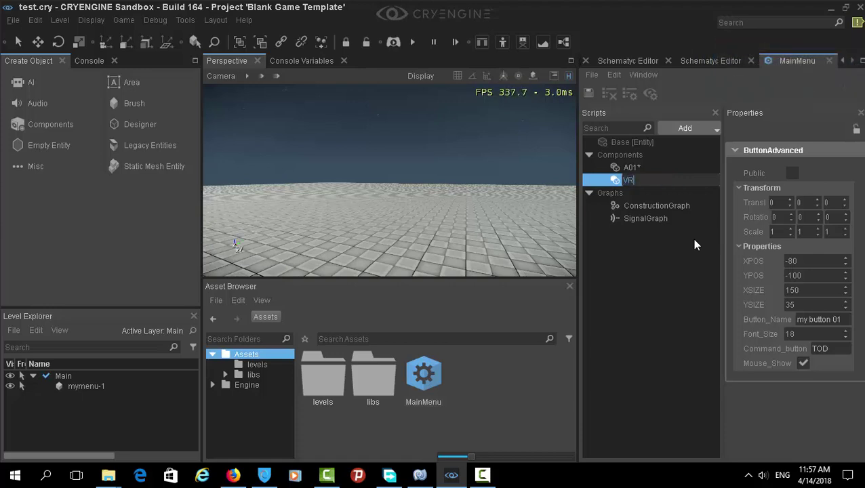
text(C)
key(Return)
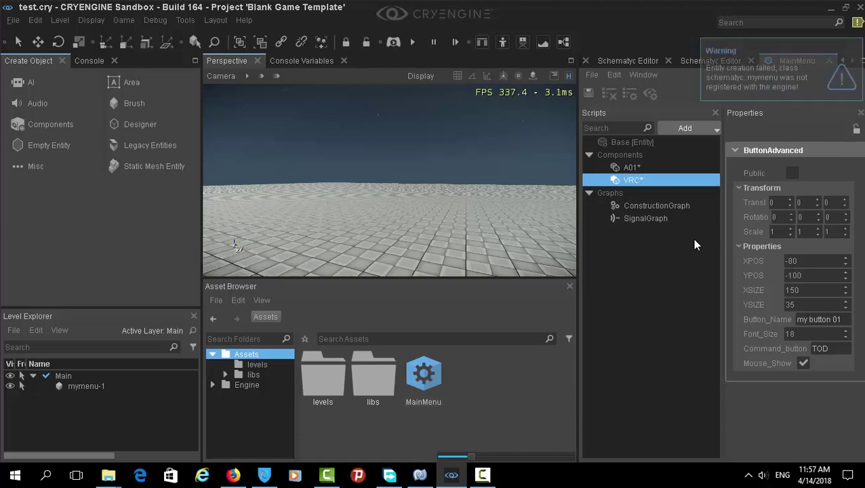
click(809, 323)
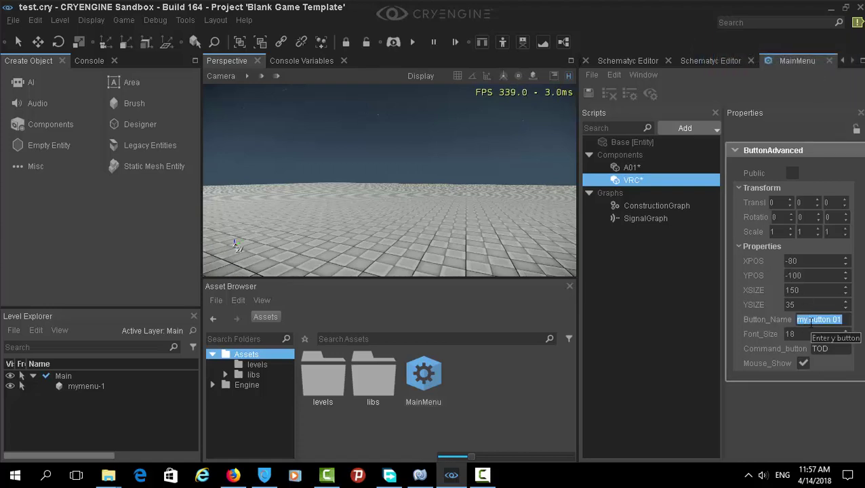
text(TYU)
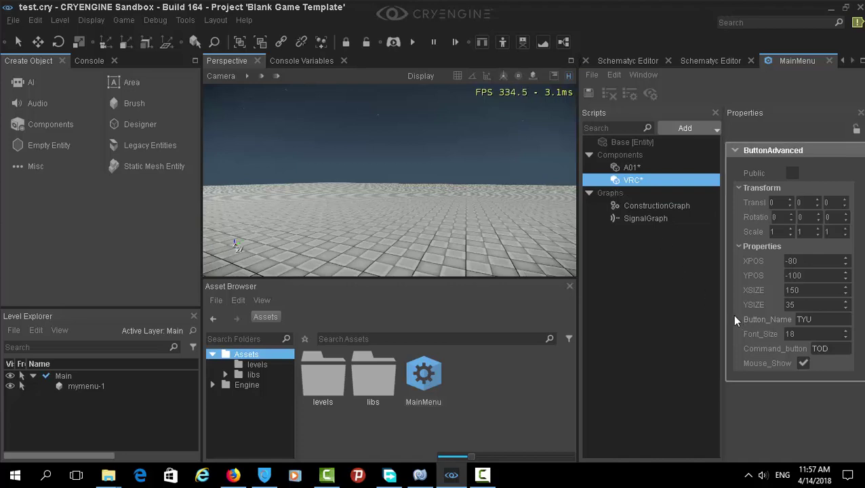
Add a third ButtonAdvanced component named RTY
click(681, 130)
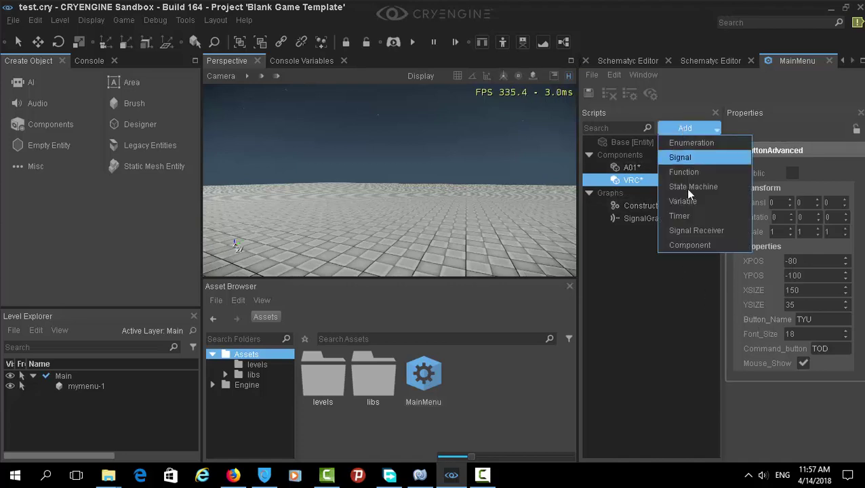
click(698, 247)
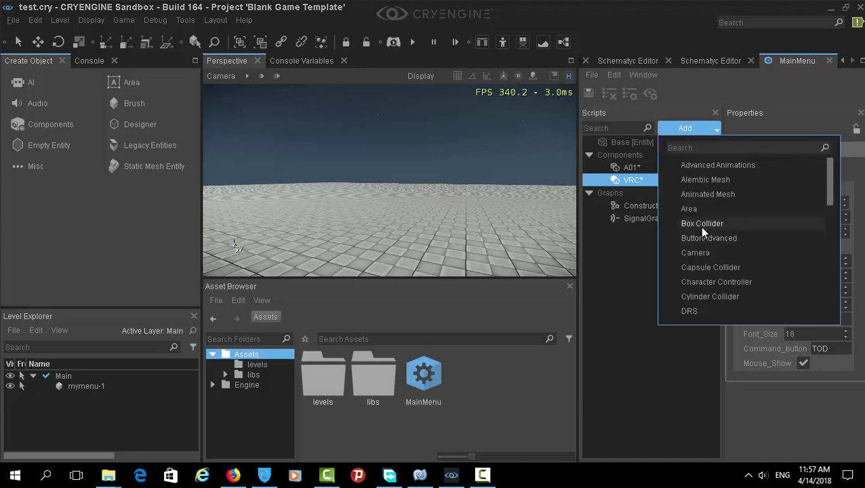
click(701, 238)
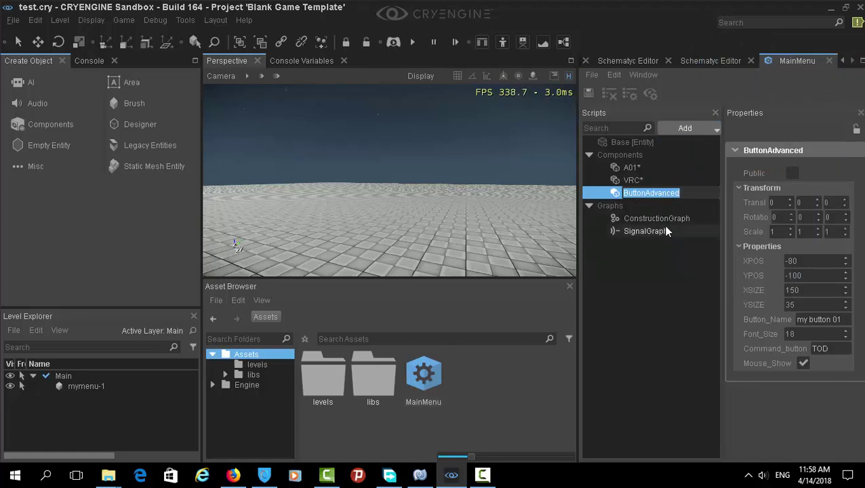
text(RTY)
key(Return)
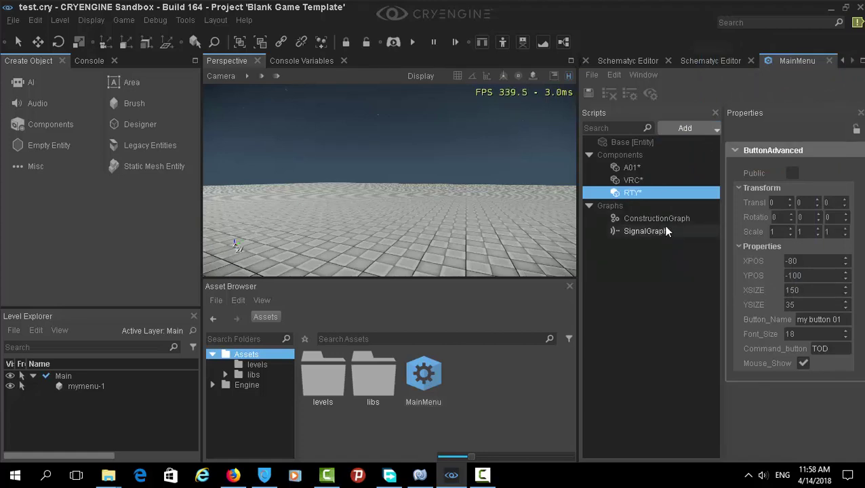
double_click(803, 274)
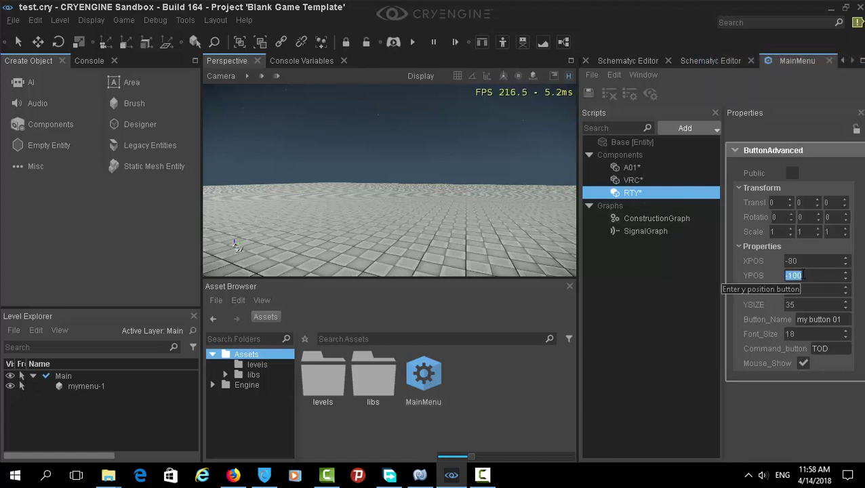
text(0)
Set the VRC button's YPOS to -50
click(659, 169)
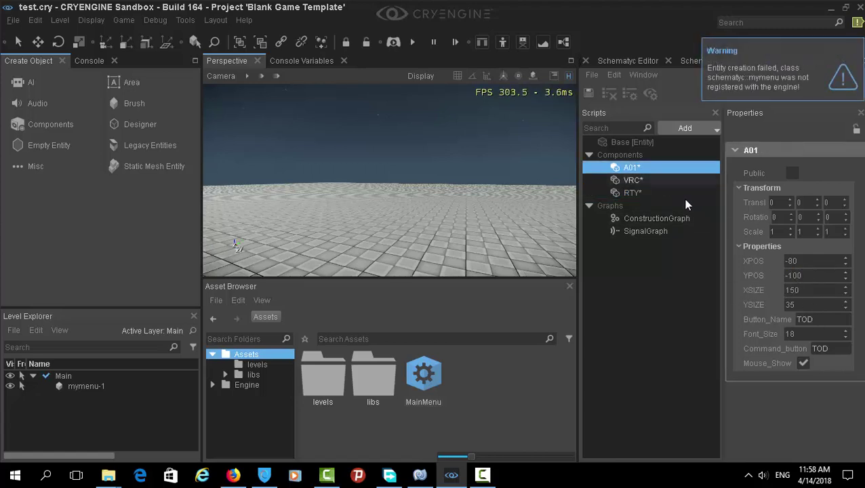
click(634, 180)
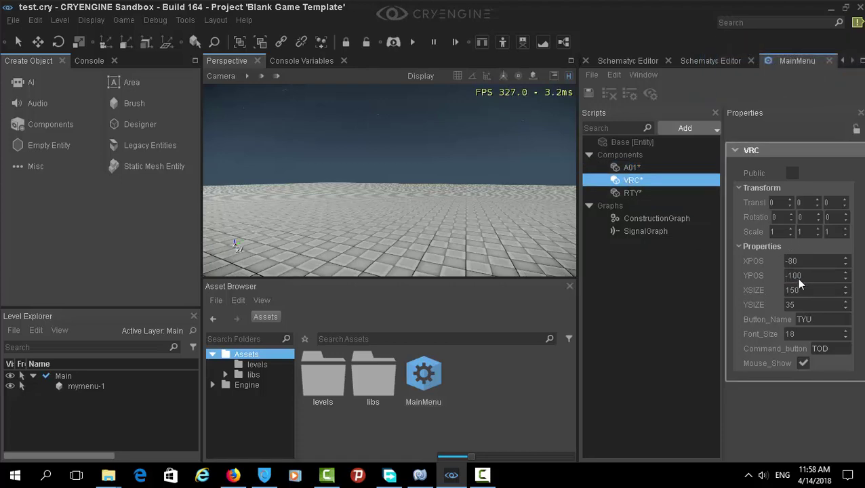
double_click(796, 276)
text(-)
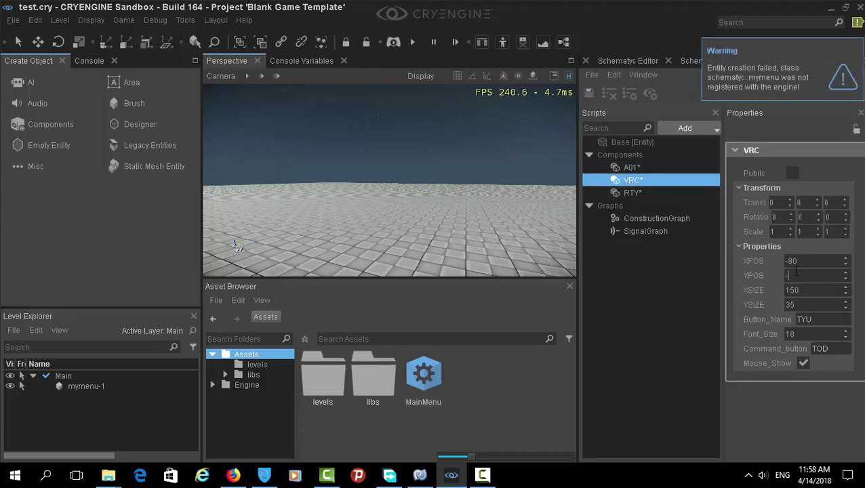
text(50)
click(641, 194)
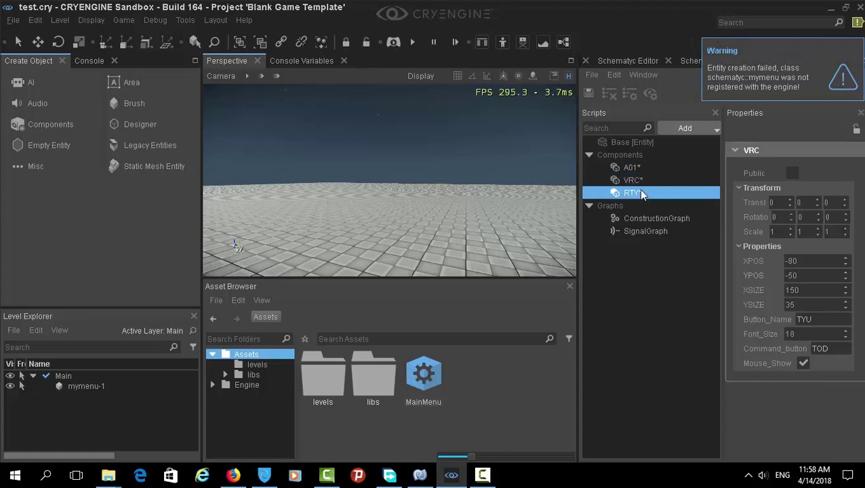
Label the RTY button Lk09
double_click(817, 323)
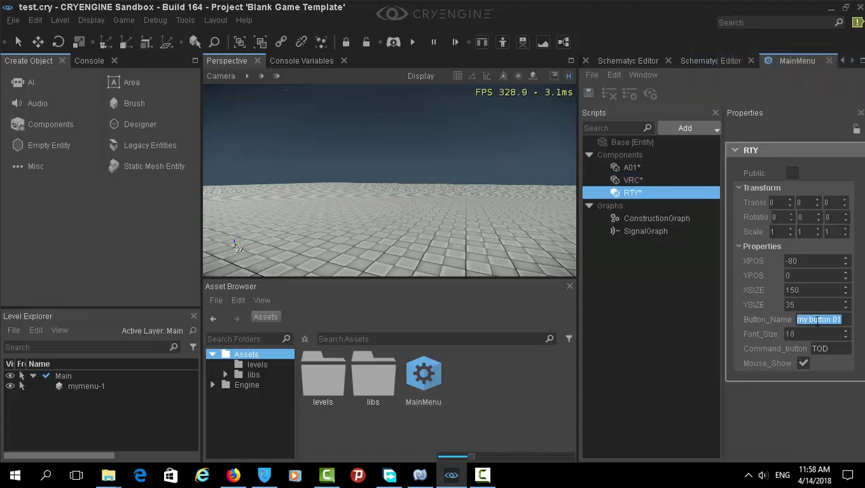
text(678)
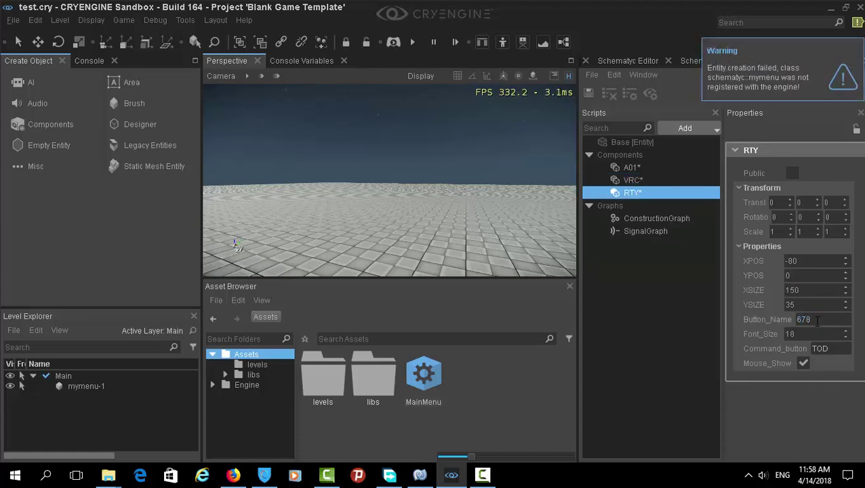
double_click(806, 321)
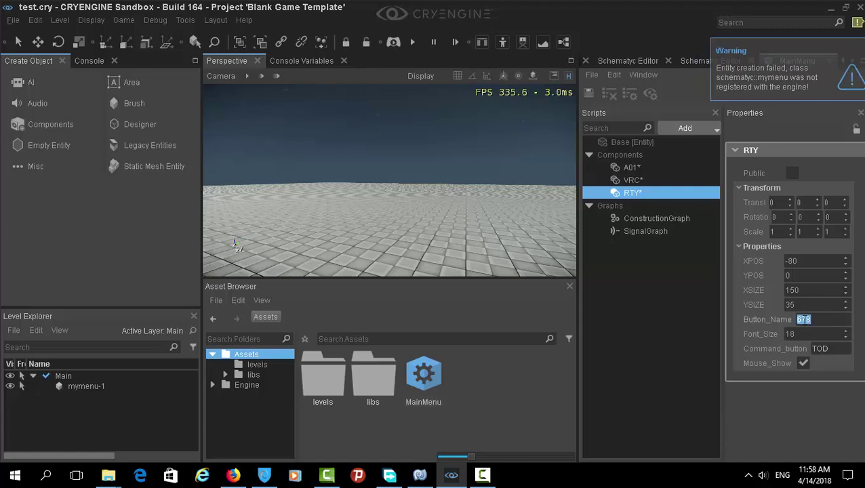
text(Lk09)
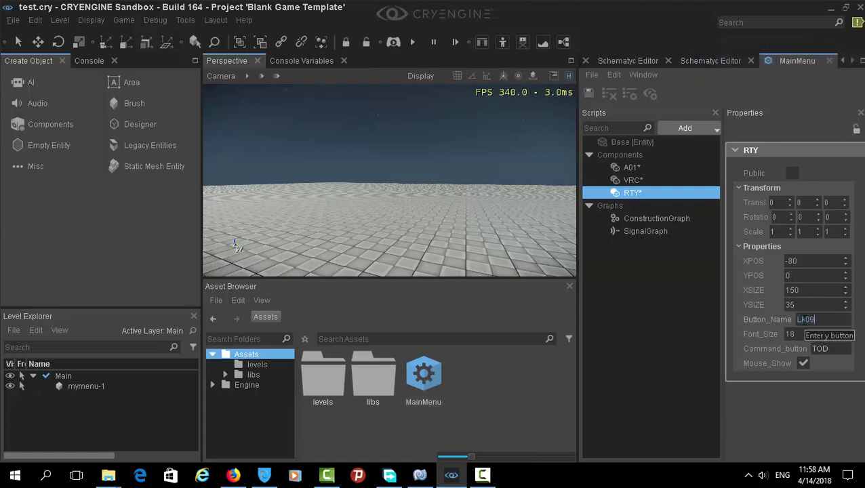
key(Return)
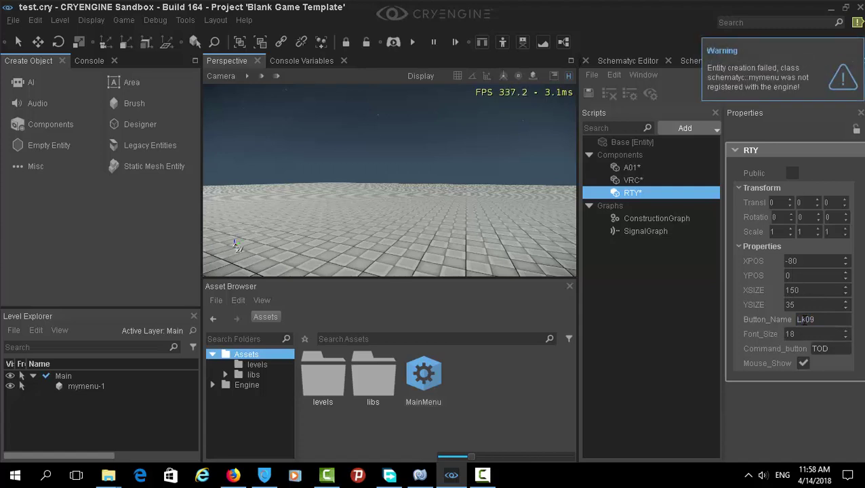
Add a fourth ButtonAdvanced component REW labelled MSG, and drag MainMenu into the level
click(686, 129)
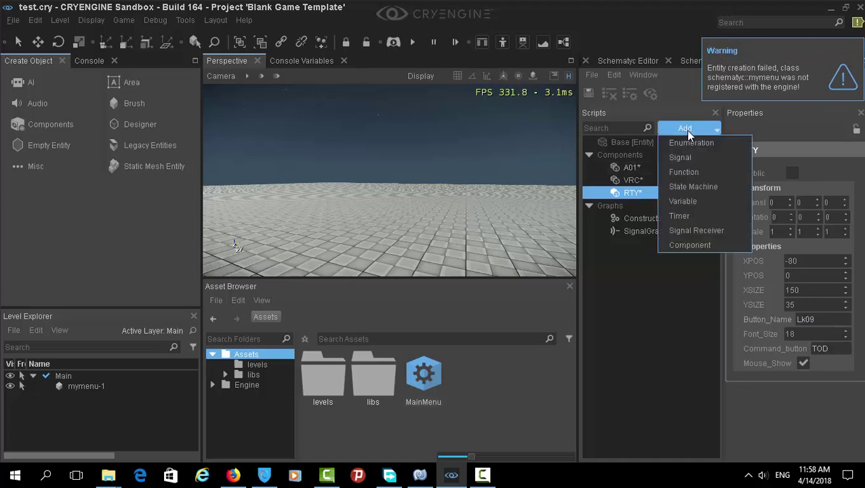
click(690, 246)
click(697, 240)
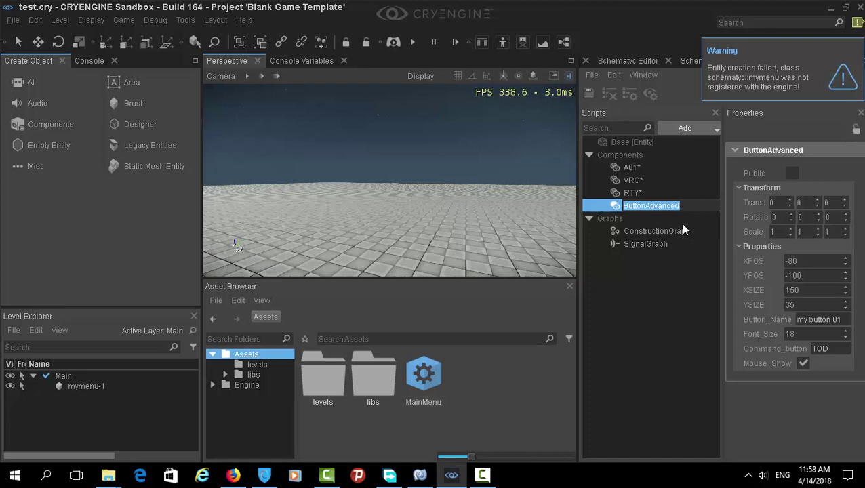
text(RE)
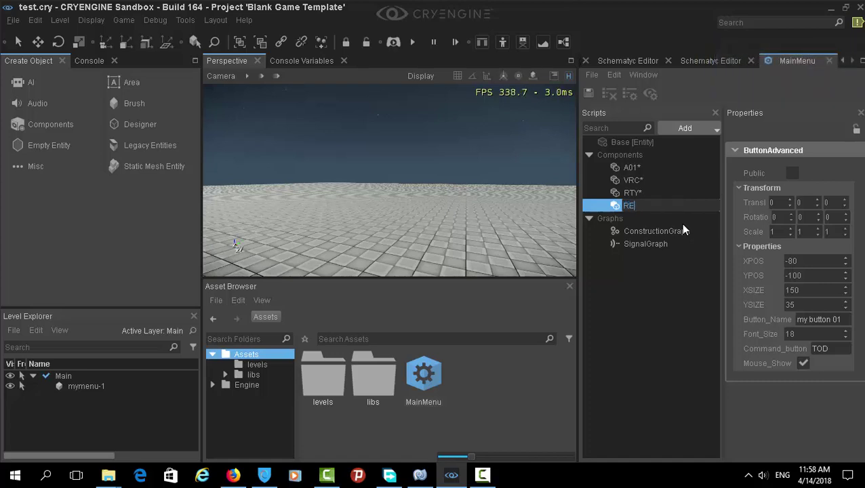
text(W)
key(Return)
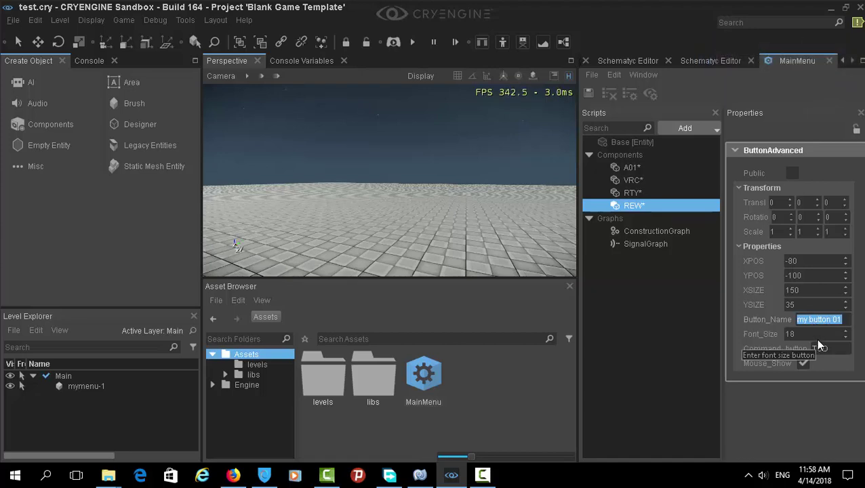
text(MSG)
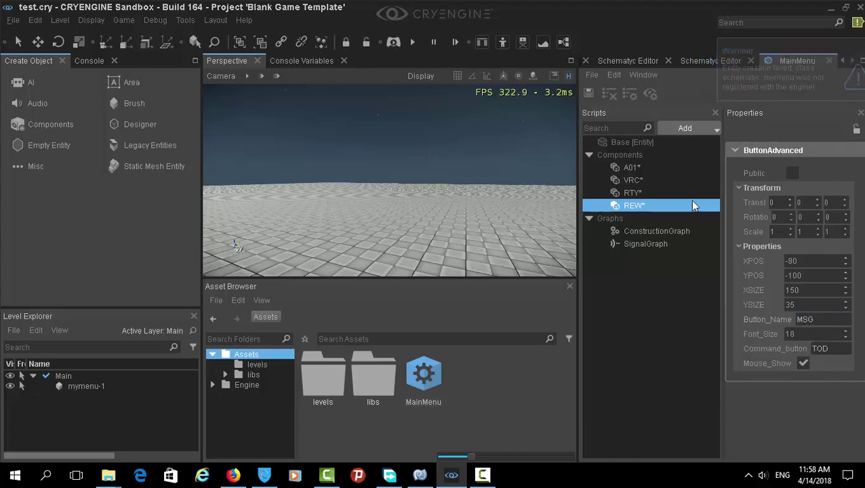
drag(423, 375, 411, 251)
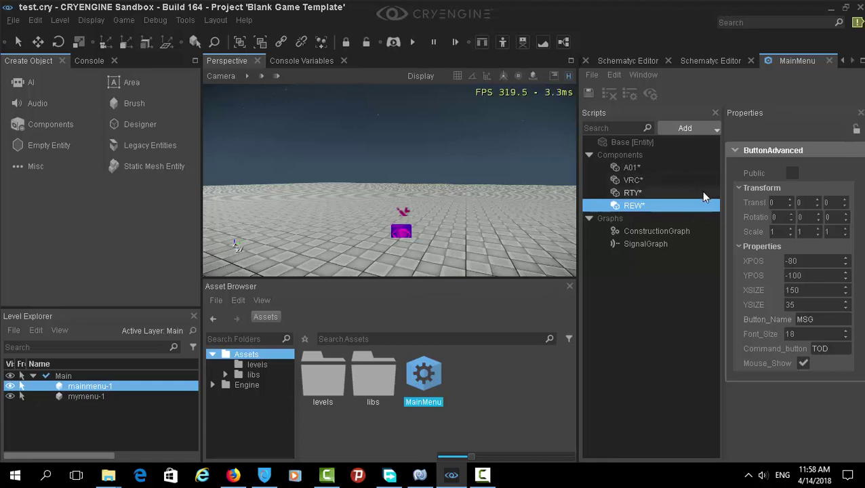
click(638, 180)
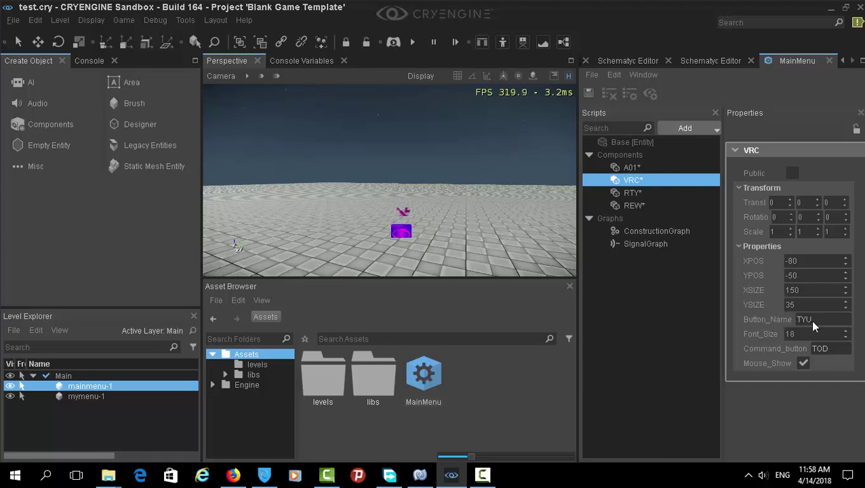
Save the MainMenu script and test the buttons briefly in game mode
click(588, 93)
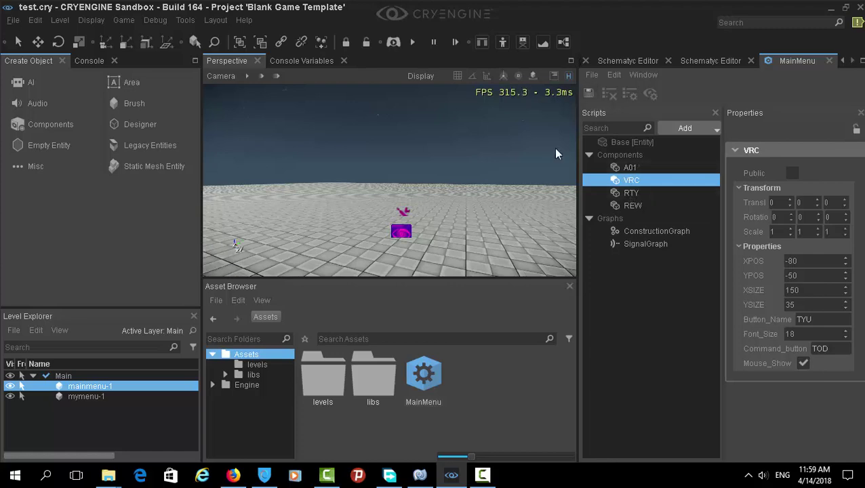
click(393, 42)
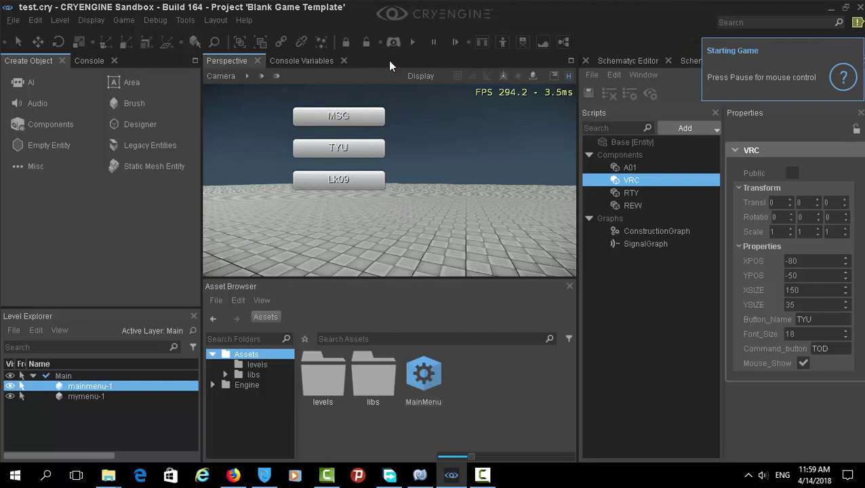
key(Escape)
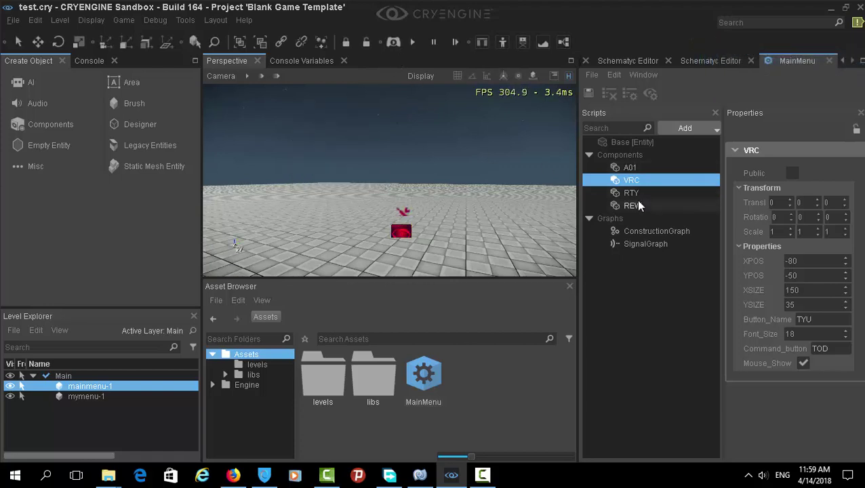
Set the REW button's YPOS to 50 and check each button's properties
click(634, 206)
double_click(794, 275)
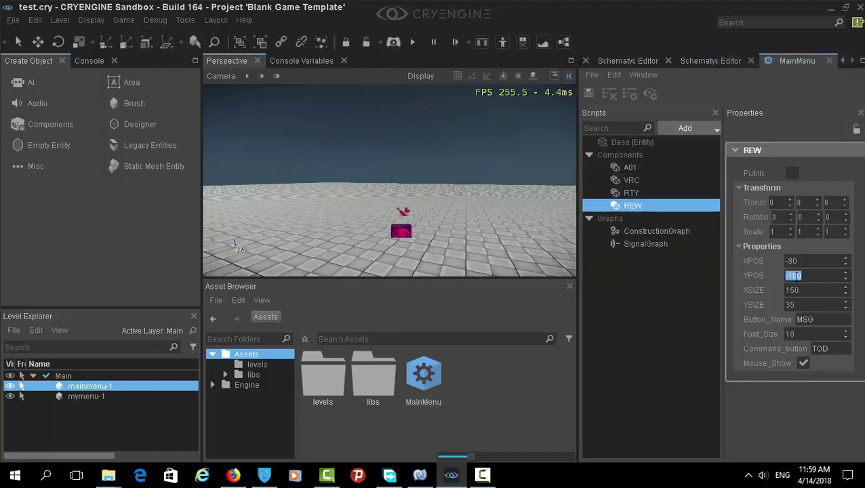
text(50)
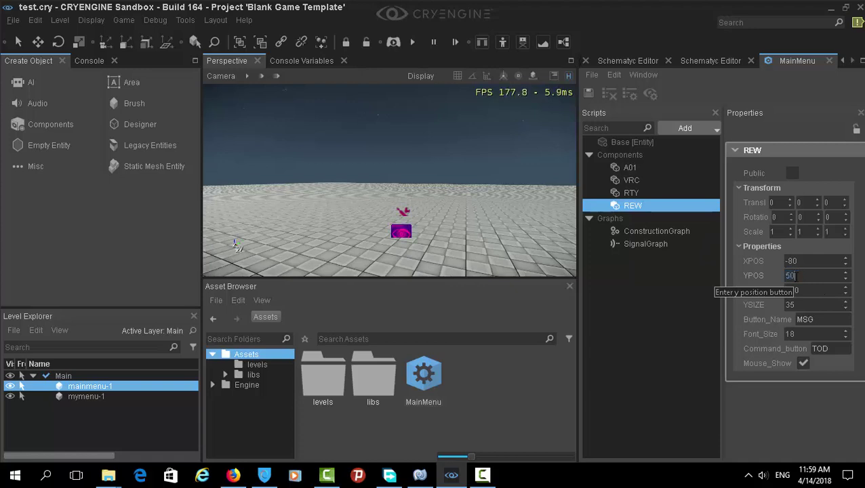
key(Return)
click(632, 167)
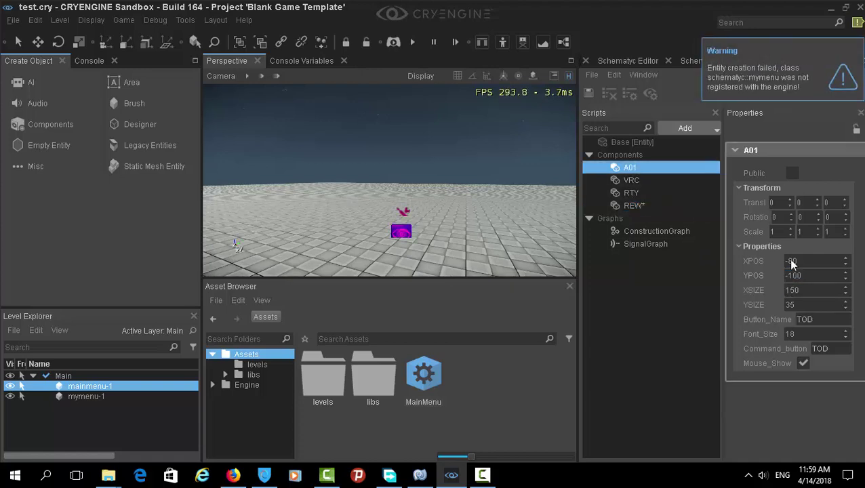
click(625, 181)
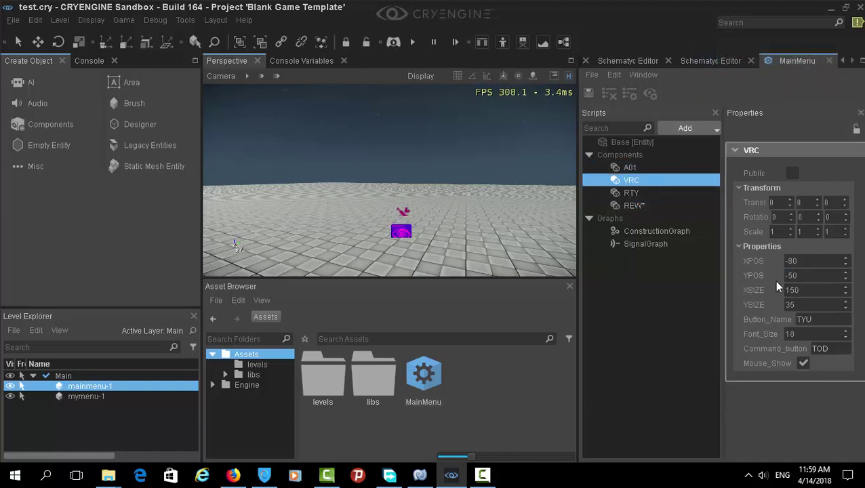
click(644, 192)
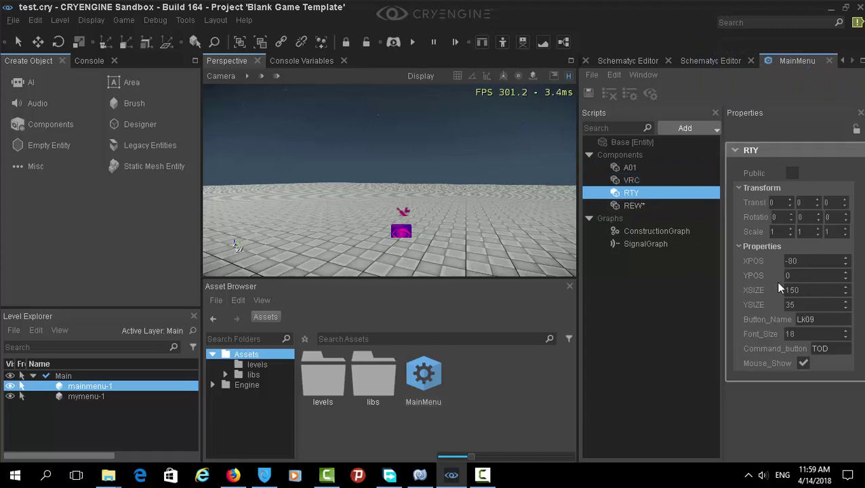
click(668, 206)
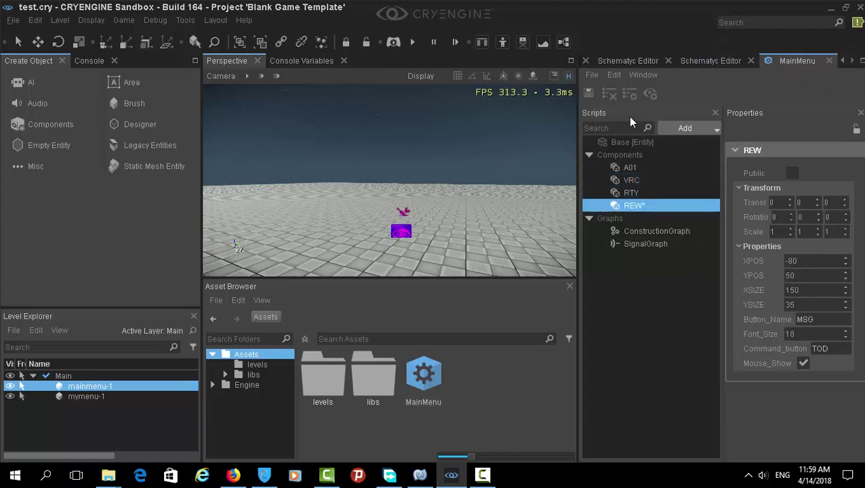
Save the script and test the four stacked buttons in game
click(589, 93)
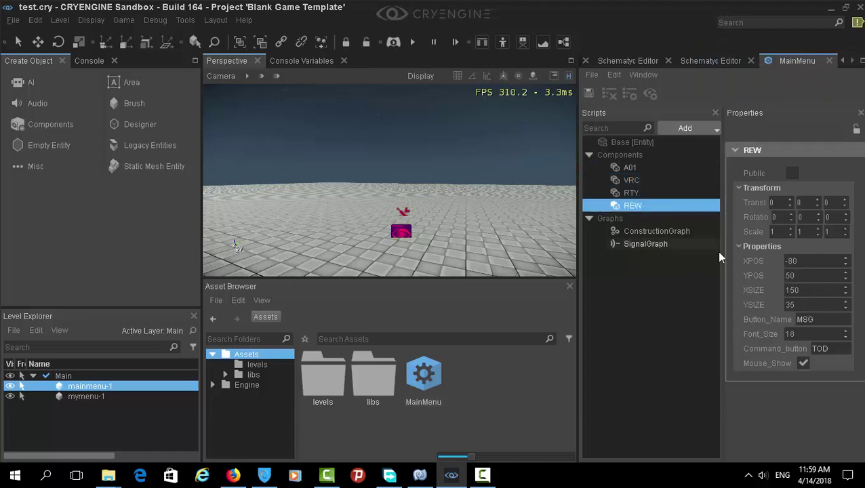
click(393, 42)
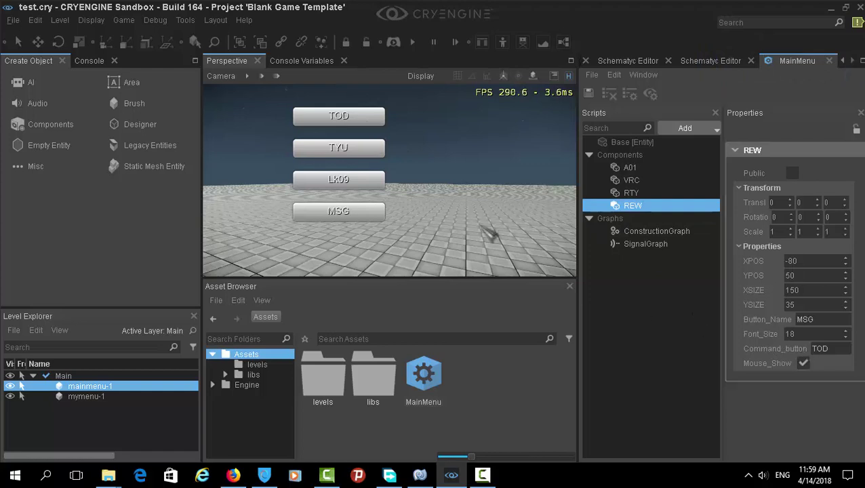
key(Escape)
Review the A01, VRC, RTY and REW button properties again
click(630, 169)
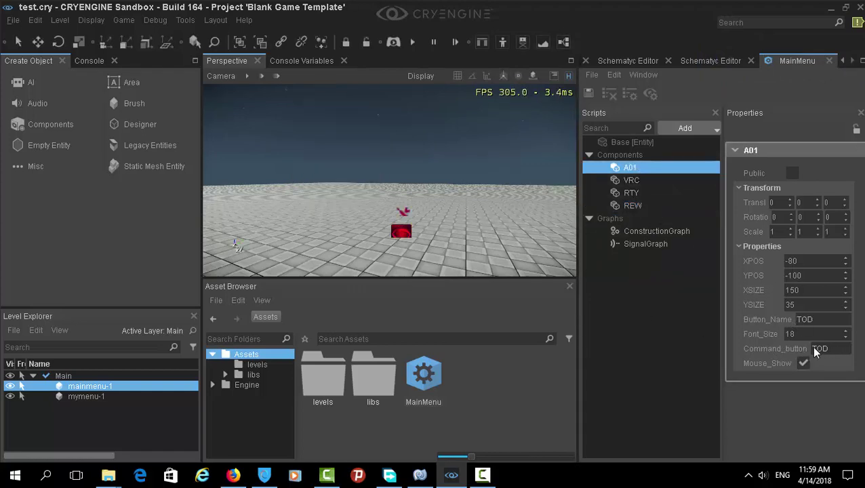
click(646, 181)
click(641, 192)
click(637, 204)
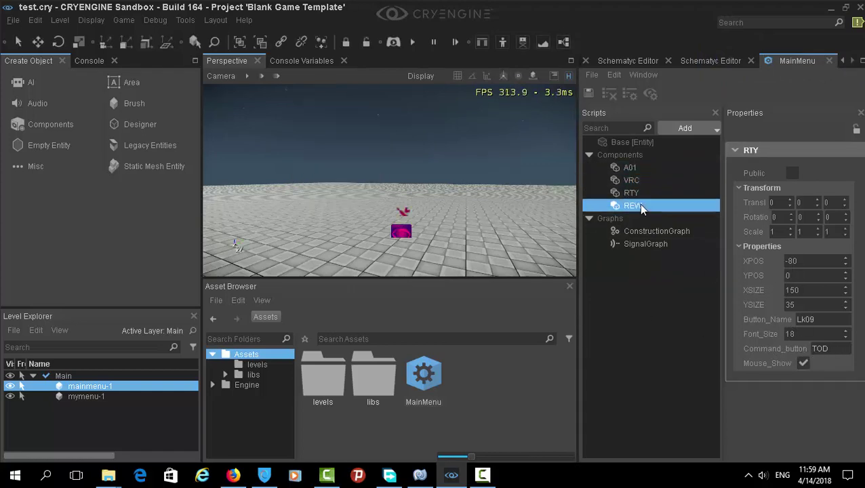
click(641, 169)
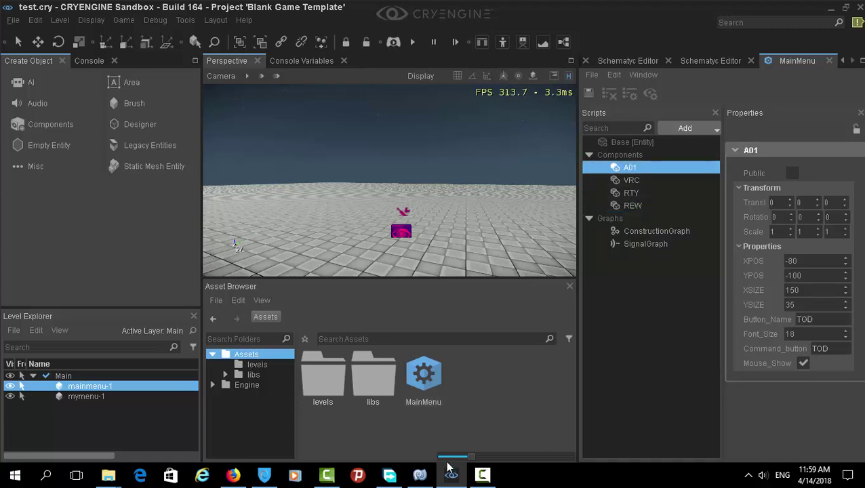
click(420, 475)
Review the A01–A04 command branches in ButtonsPressed, then return to CRYENGINE Sandbox
drag(850, 150, 837, 392)
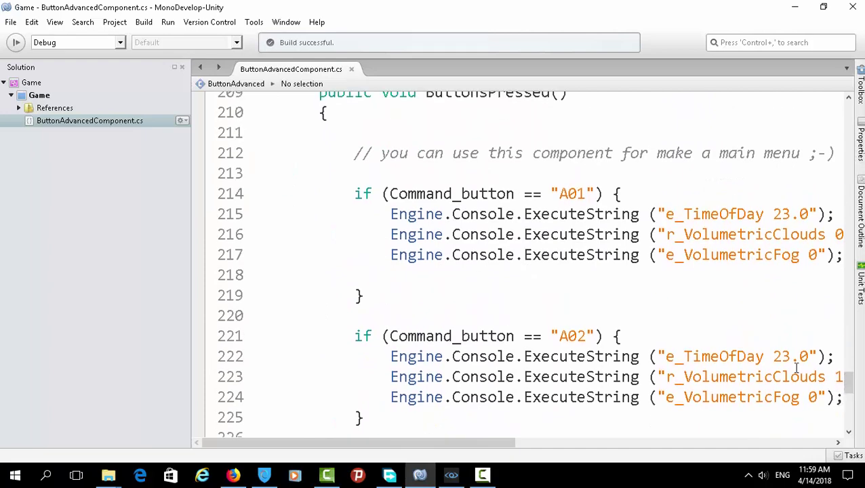
drag(390, 195, 578, 195)
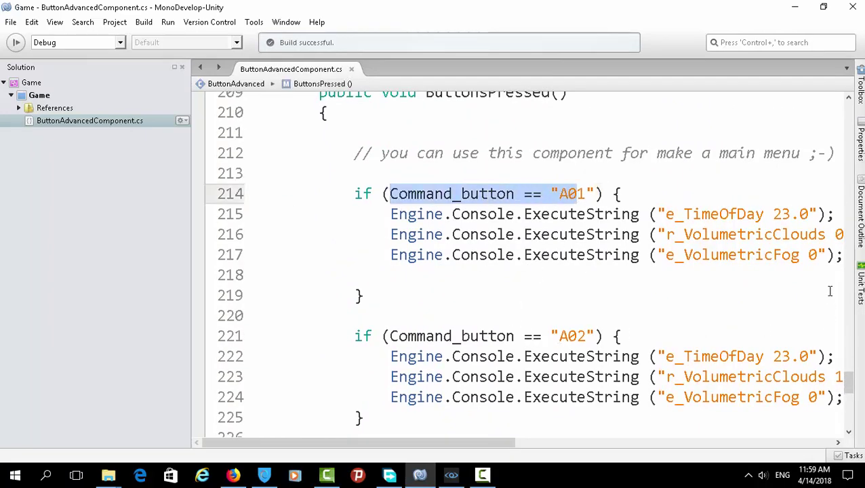
drag(846, 377, 848, 392)
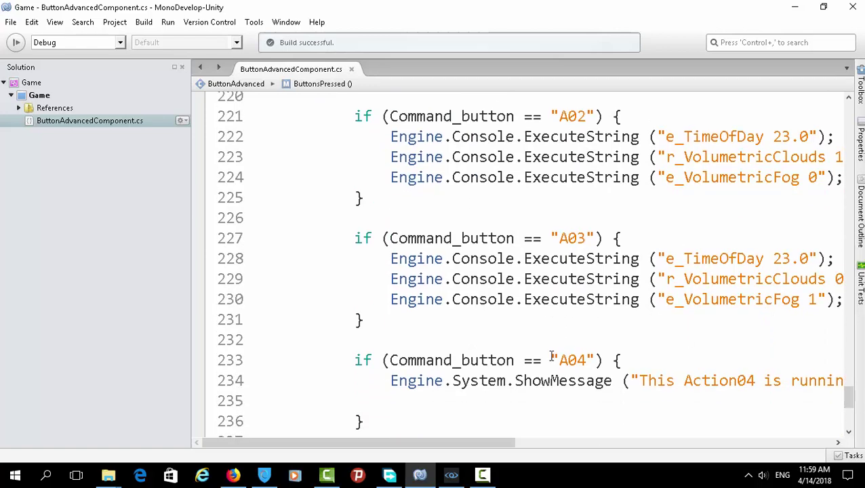
click(451, 474)
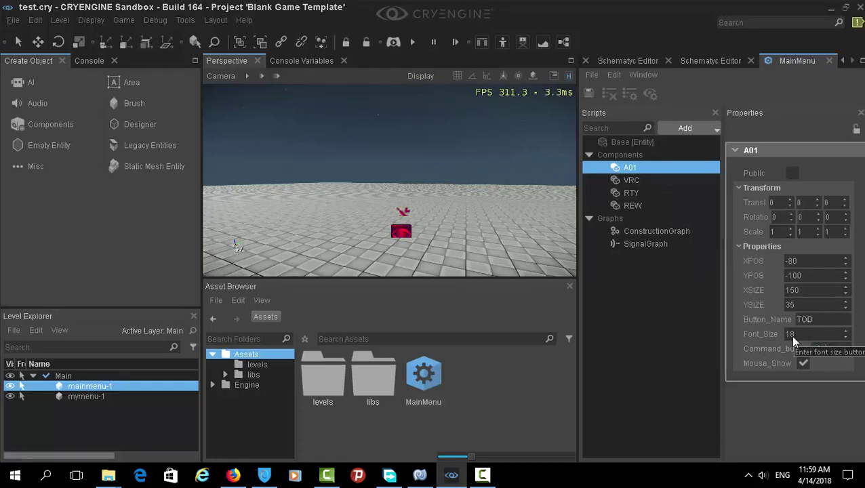
Set Command_button to A02 for VRC, A03 for RTY and A04 for REW
click(662, 180)
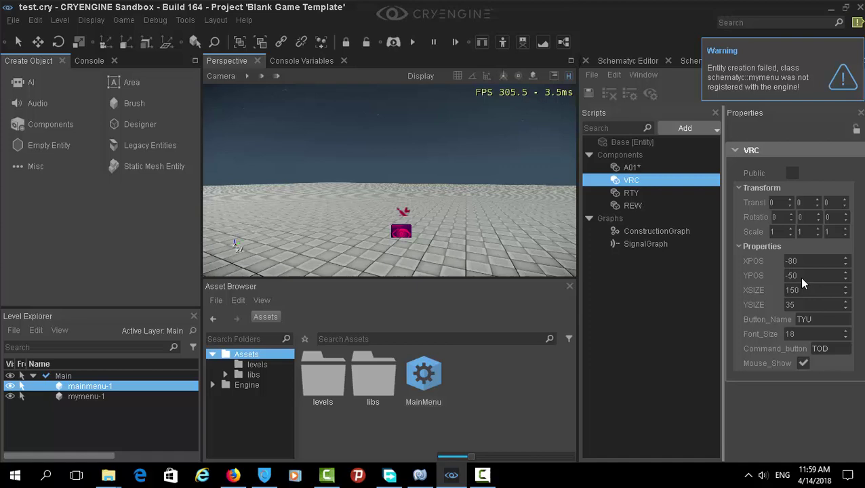
double_click(818, 349)
text(A02)
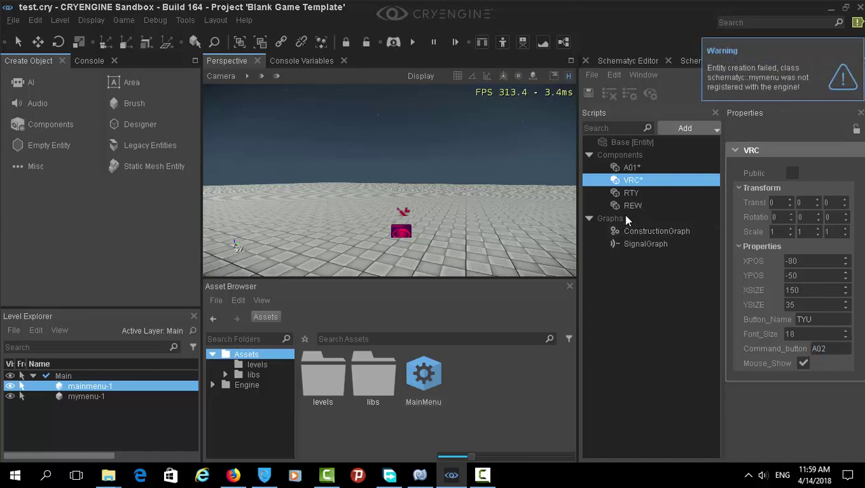
click(631, 192)
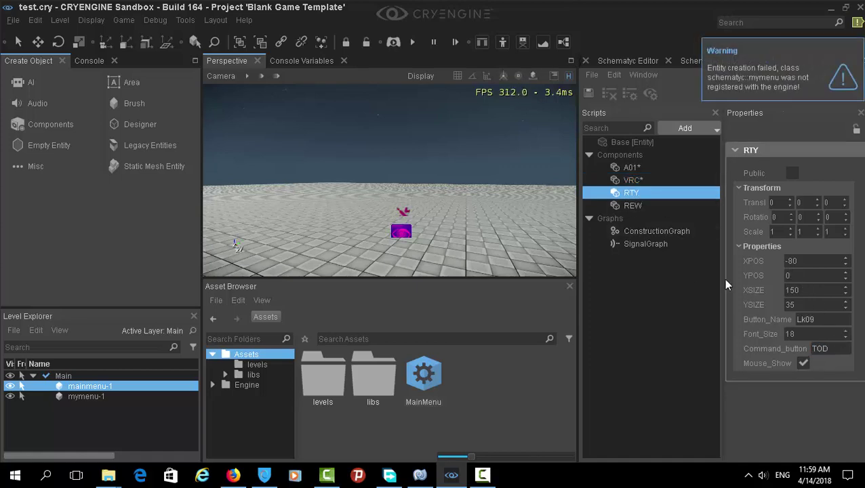
double_click(825, 348)
text(A03)
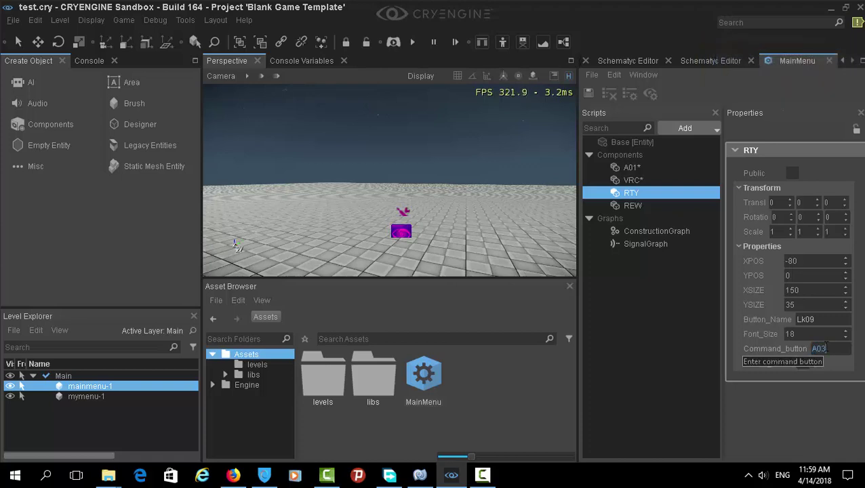
key(Return)
click(640, 205)
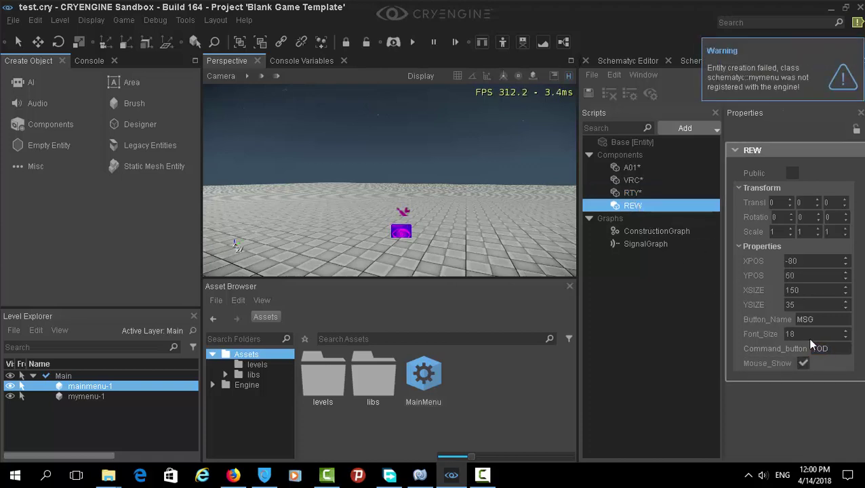
double_click(821, 350)
text(A04)
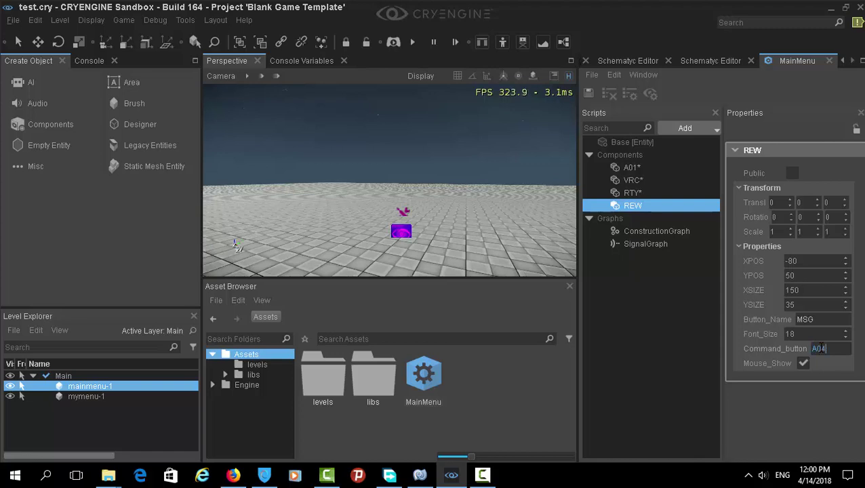
key(Return)
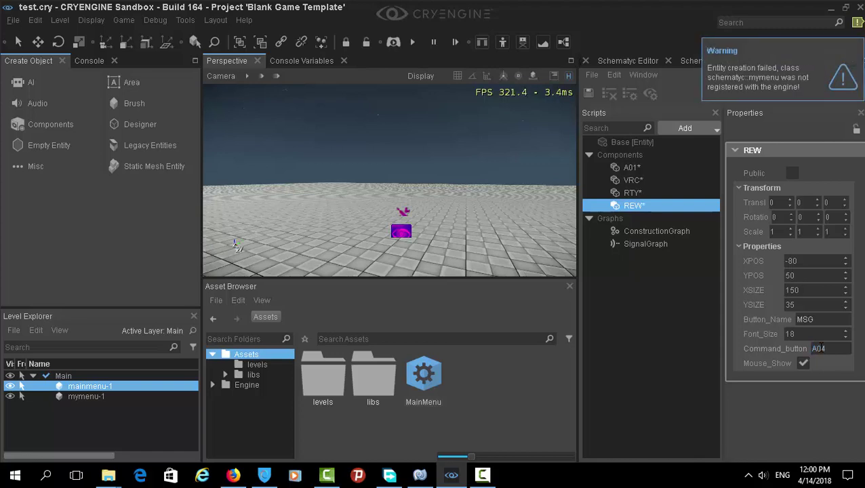
Verify all four button components' commands (A01–A04) and save the MainMenu schematic
click(640, 167)
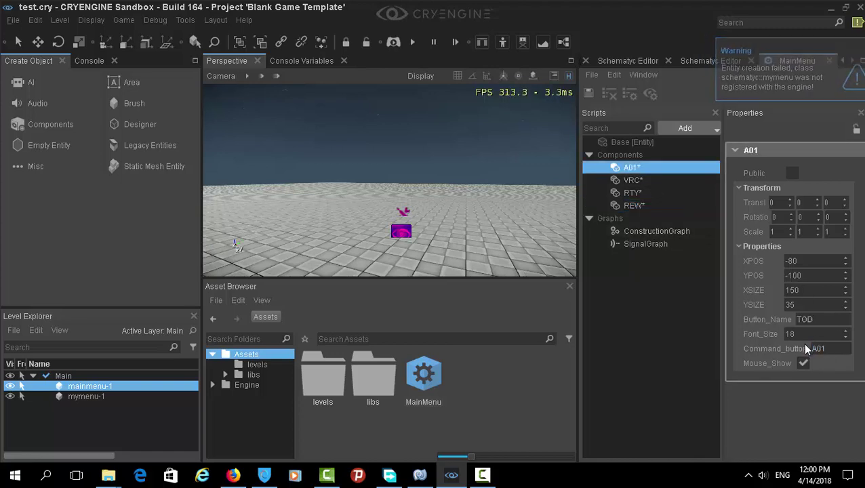
click(650, 181)
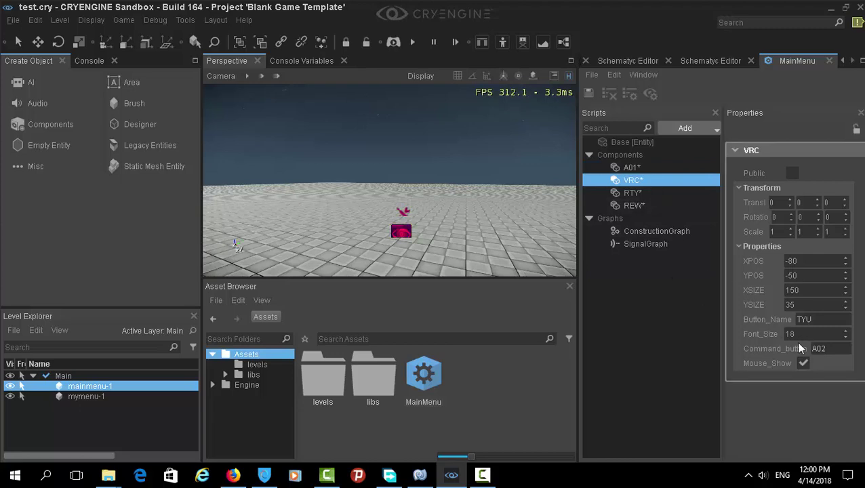
click(637, 194)
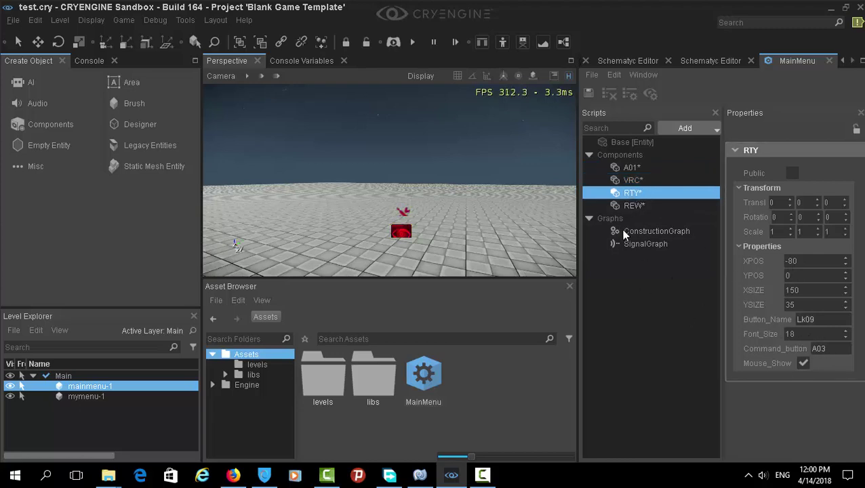
click(623, 207)
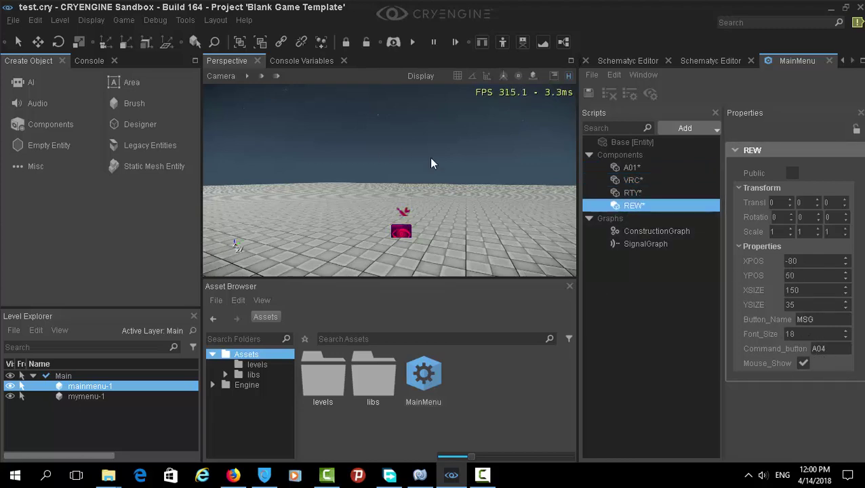
click(590, 94)
Save the level with File > Save and start game mode to test the menu
click(13, 21)
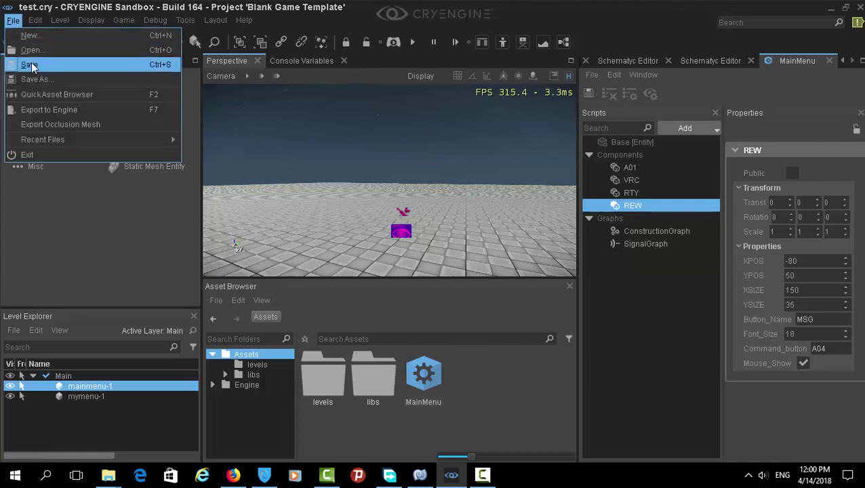
click(24, 63)
click(393, 44)
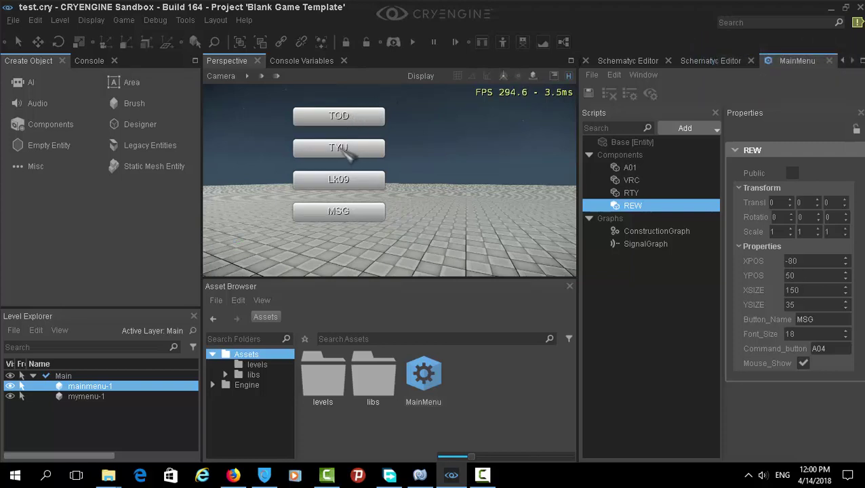
Test TYU to switch on volumetric clouds and TOD to apply its sky settings
click(645, 181)
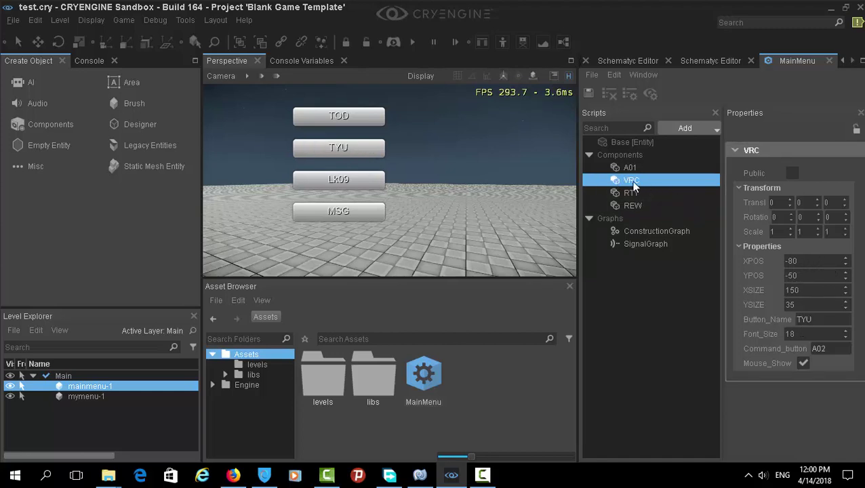
click(349, 175)
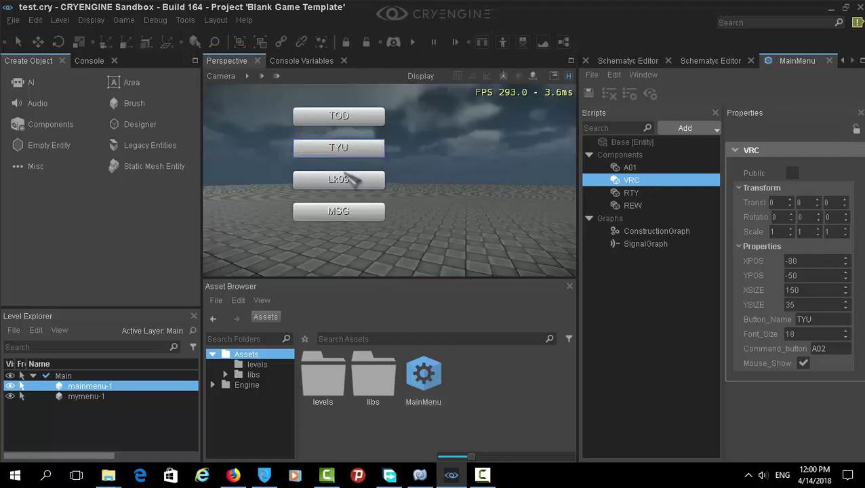
click(365, 150)
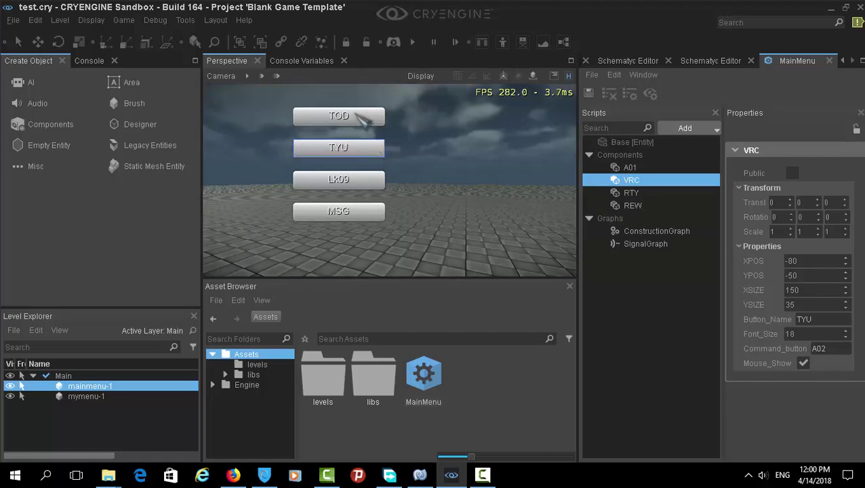
click(627, 167)
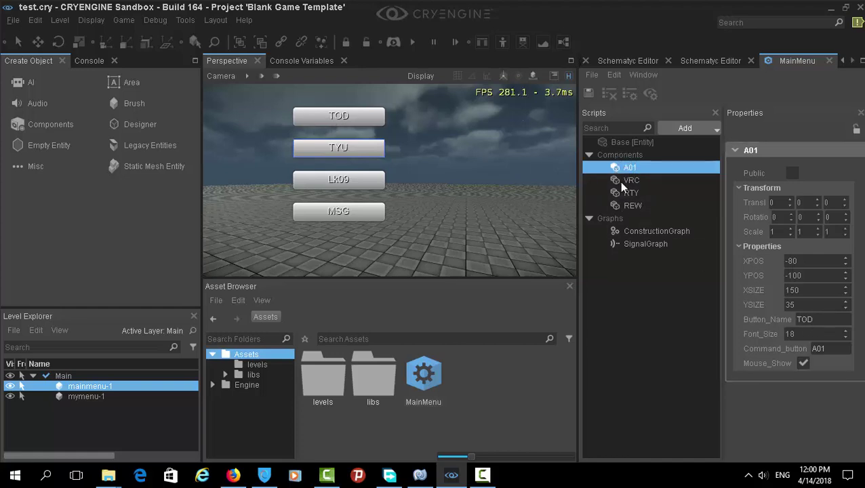
click(368, 117)
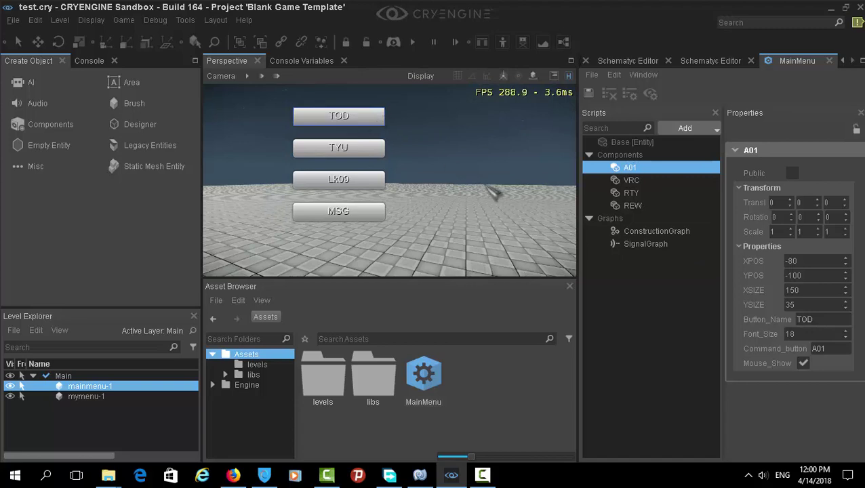
Test Lk09 for volumetric fog and MSG for the Action04 message, dismissing it
click(629, 193)
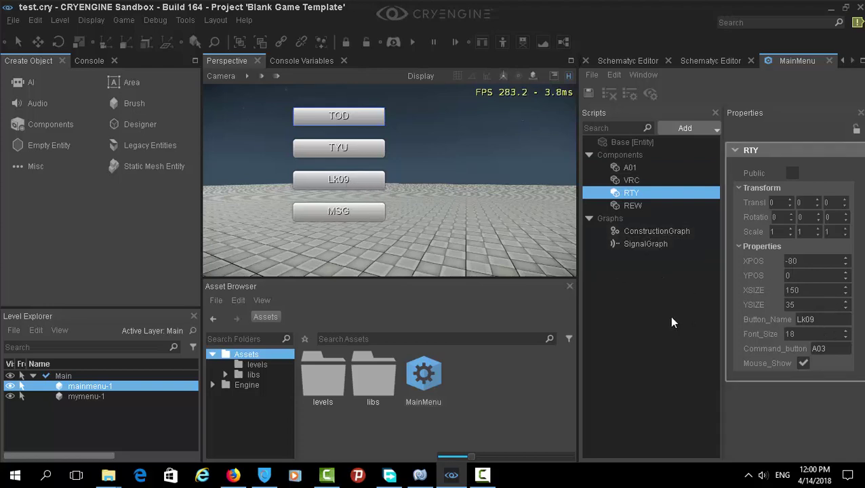
click(360, 177)
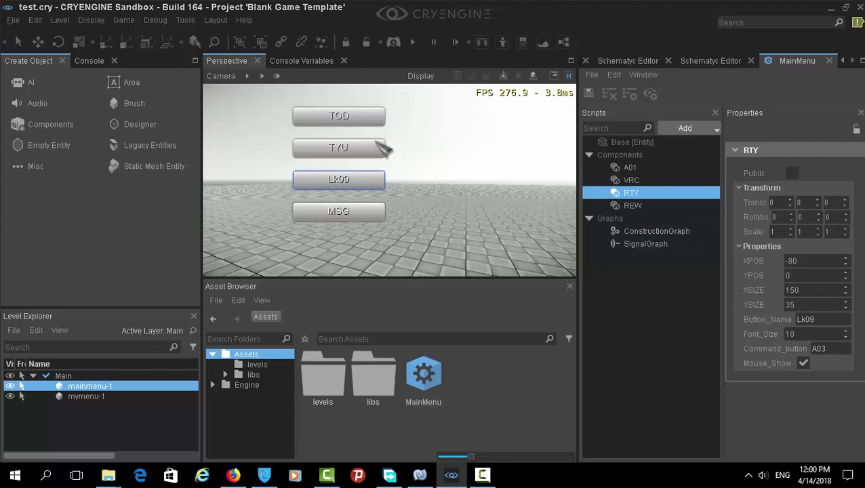
click(630, 204)
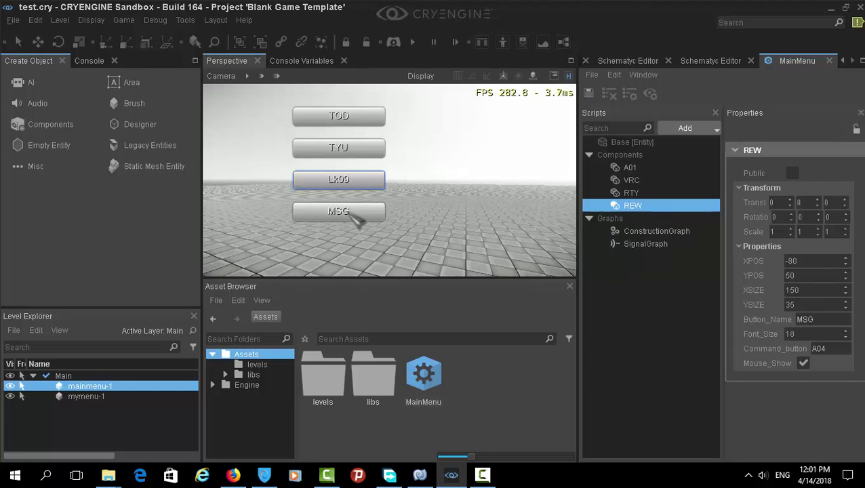
click(351, 213)
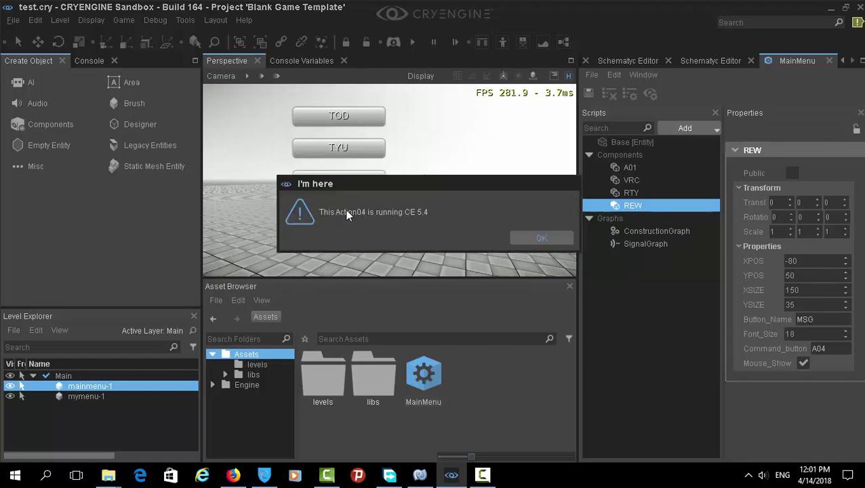
click(553, 243)
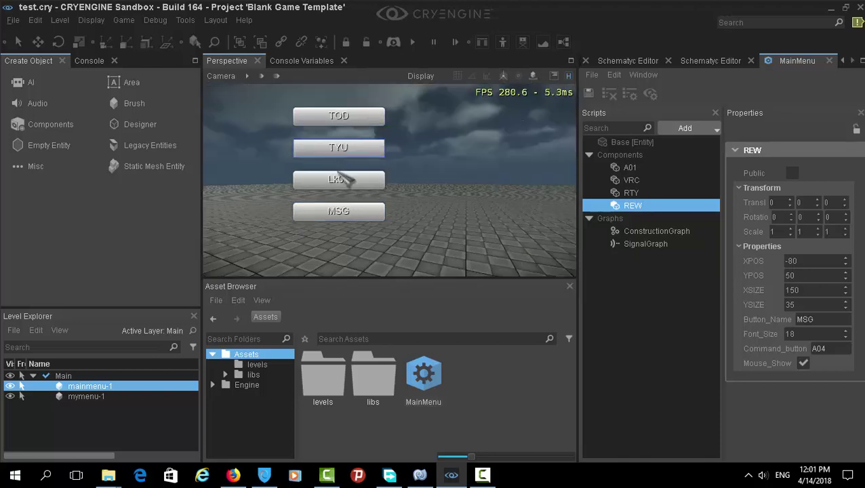
click(347, 212)
Close the Action04 message and scroll ButtonAdvancedComponent.cs up to its header comment block
click(537, 238)
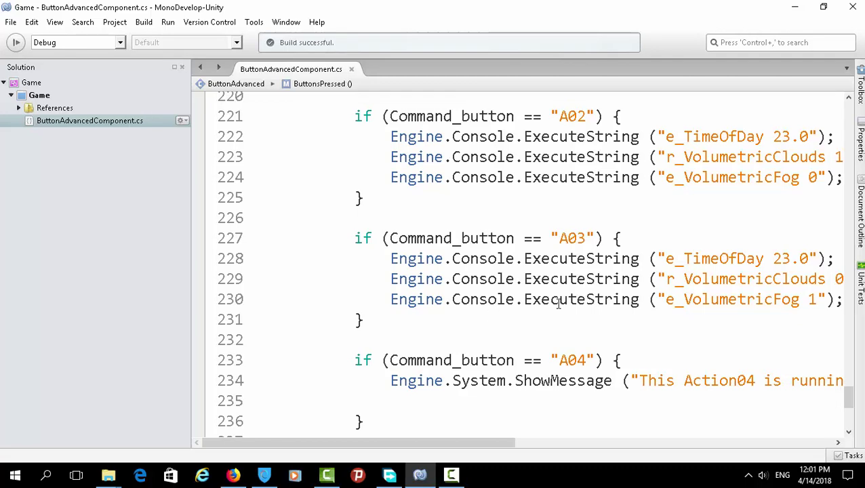
mouse_move(854, 405)
mouse_down()
mouse_move(850, 249)
mouse_move(861, 123)
mouse_up()
Bring up the CSharpComponents-CryEngine-5.4 GitHub page in Firefox and scroll to the README header
click(233, 474)
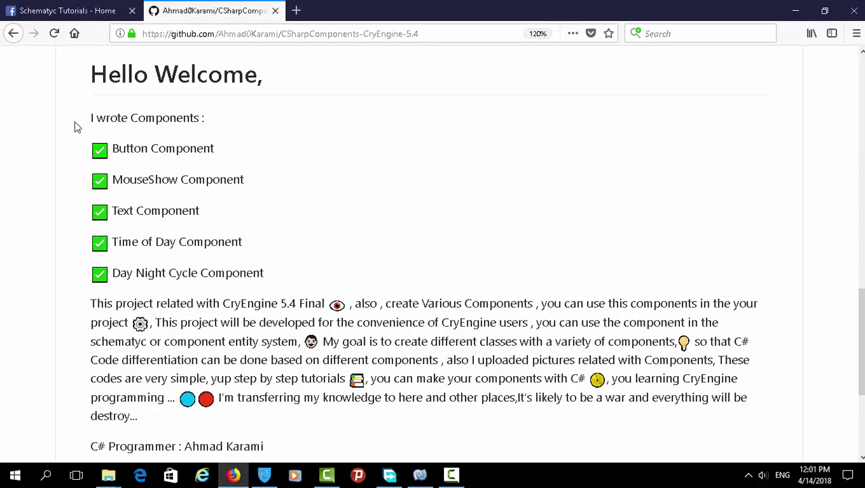
scroll(74, 221, up, 2)
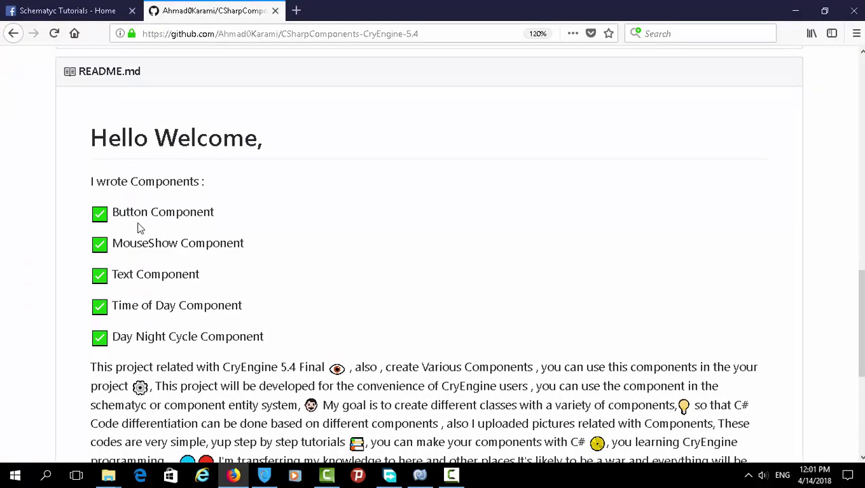